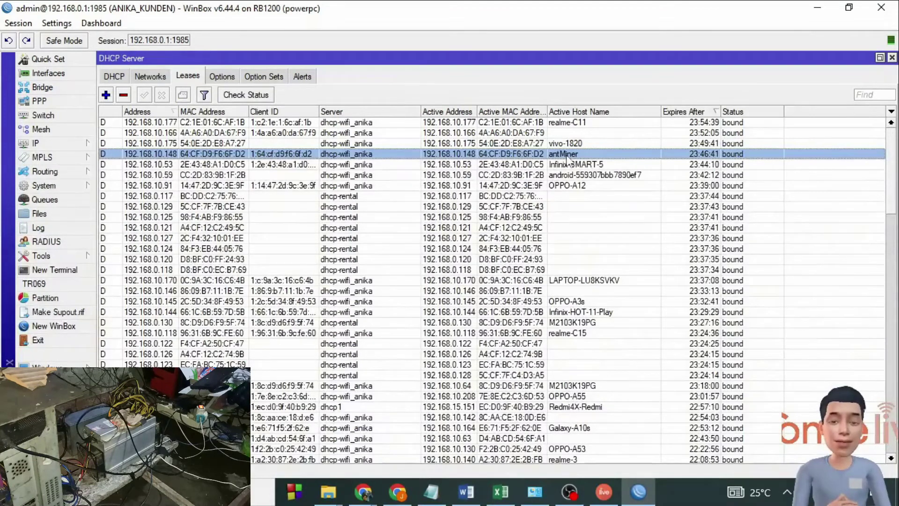
Copy the antMiner lease's address 192.168.10.148, close its details and minimize WinBox.
double_click(449, 155)
double_click(476, 165)
right_click(509, 161)
click(524, 169)
click(613, 145)
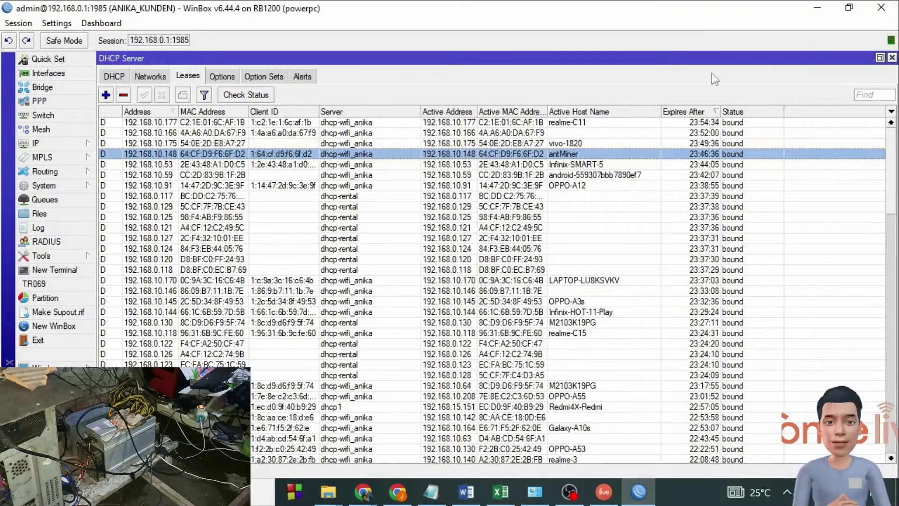
click(818, 8)
Load the copied address 192.168.10.148 in the open Chrome window.
mouse_move(365, 495)
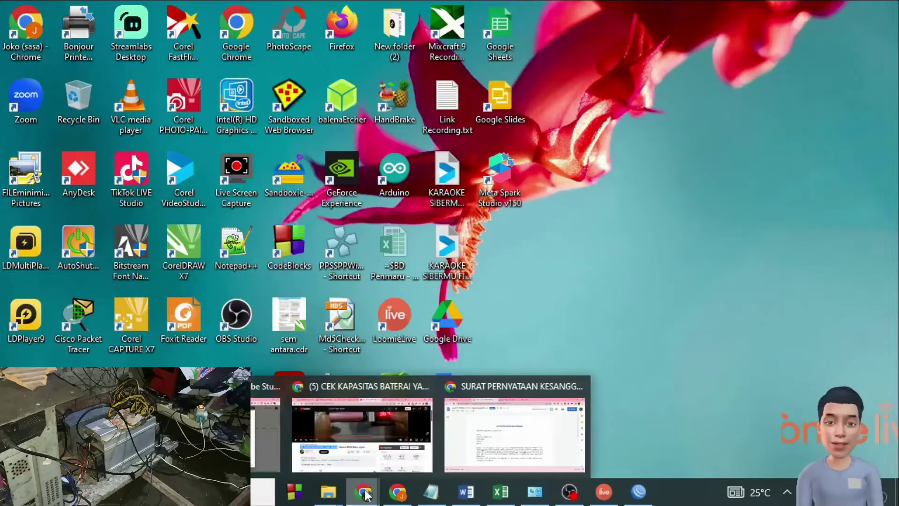
click(509, 430)
click(303, 41)
right_click(302, 41)
click(338, 149)
key(Return)
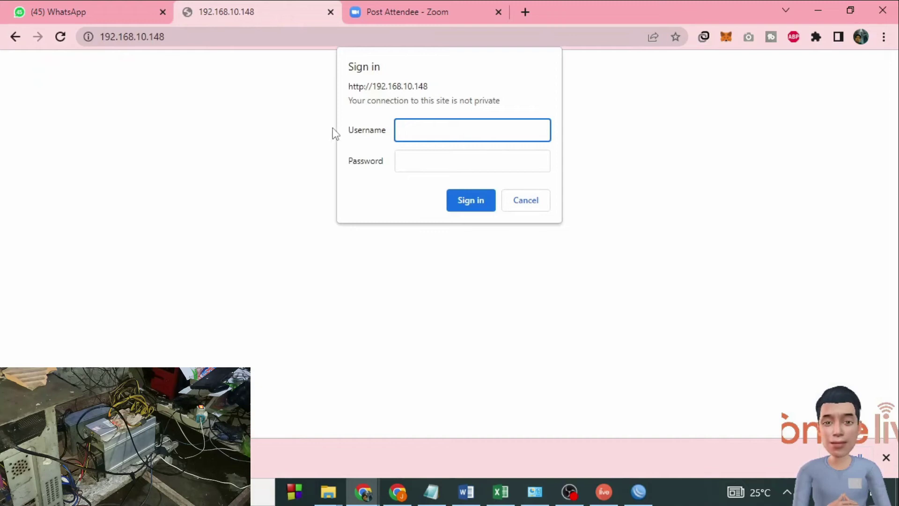
Enter 'admin' as the username in the sign-in prompt and move to the password field.
key(Tab)
key(shift+Tab)
text(admin)
key(Tab)
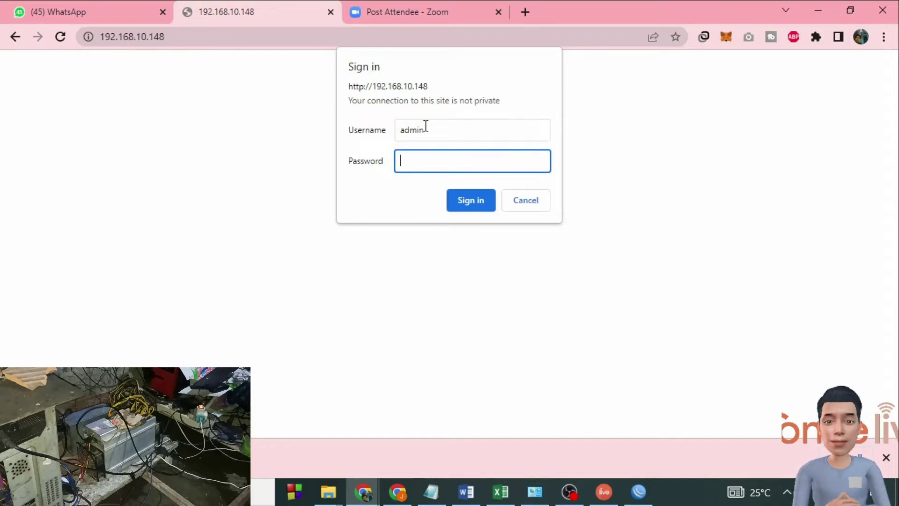
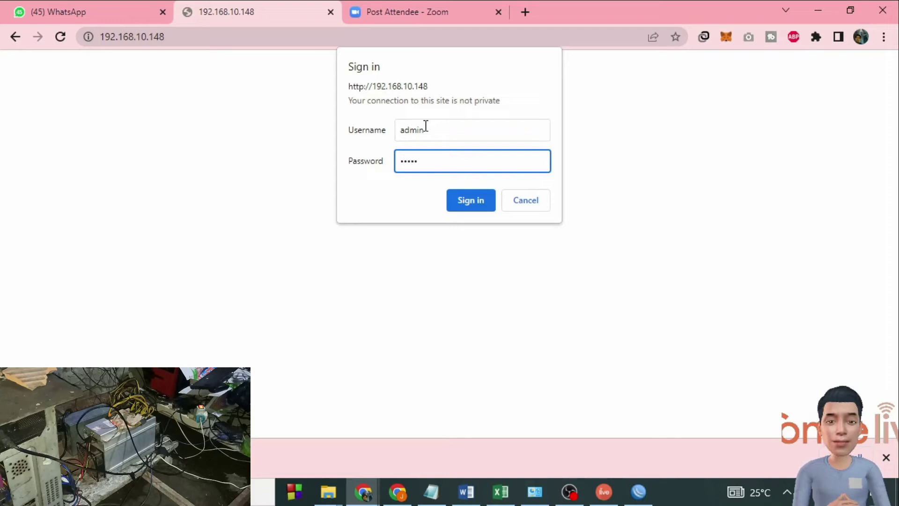
Attempt to sign in to the 192.168.10.148 device by submitting a username and the device password.
click(464, 205)
text(a)
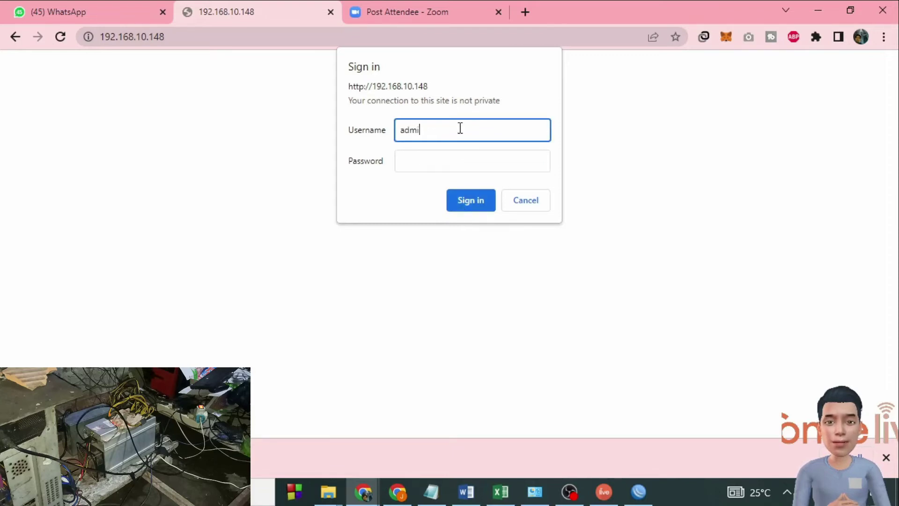
click(446, 160)
text(admin)
key(Return)
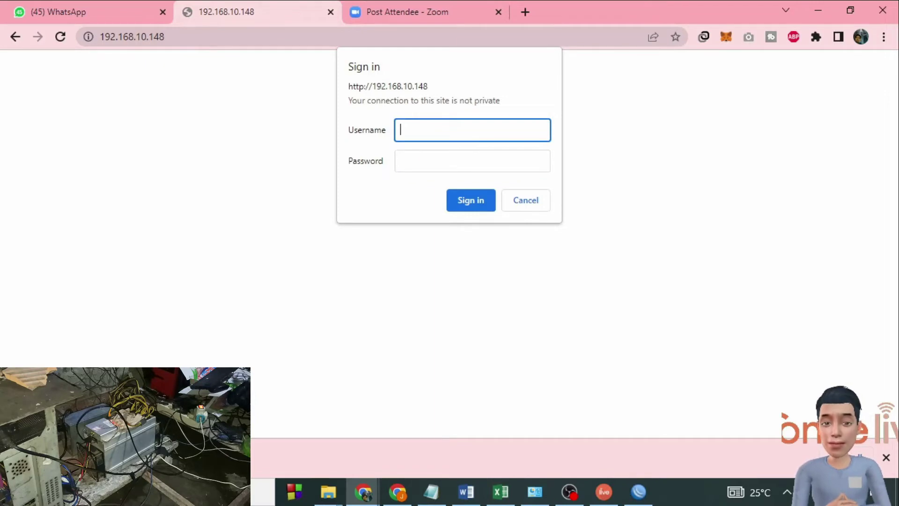
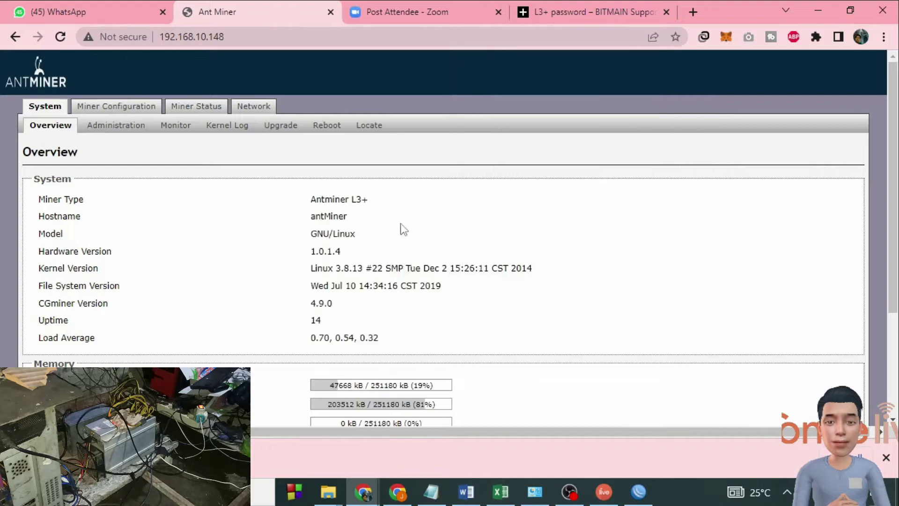
Look over the Miner Configuration page and the miner status tables.
scroll(354, 247, down, 3)
scroll(247, 238, up, 3)
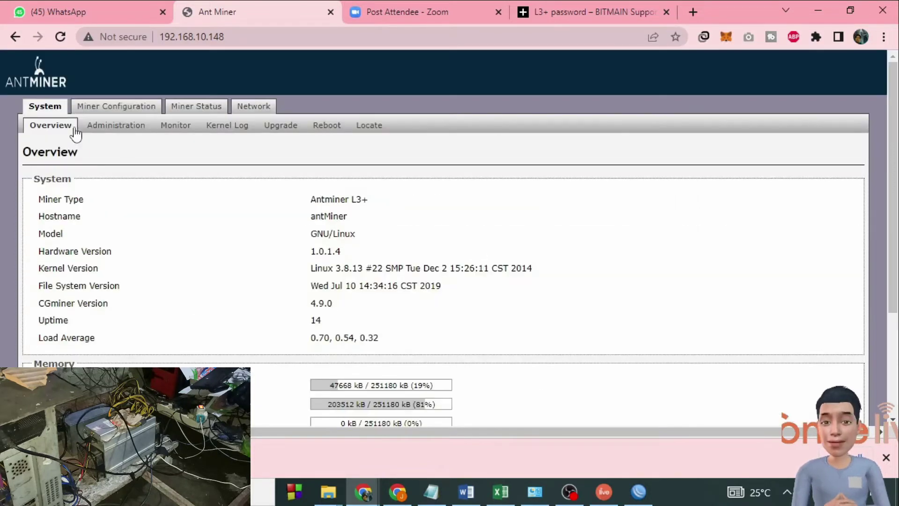
click(105, 109)
scroll(200, 230, down, 2)
scroll(164, 176, up, 2)
click(194, 112)
scroll(280, 281, down, 1)
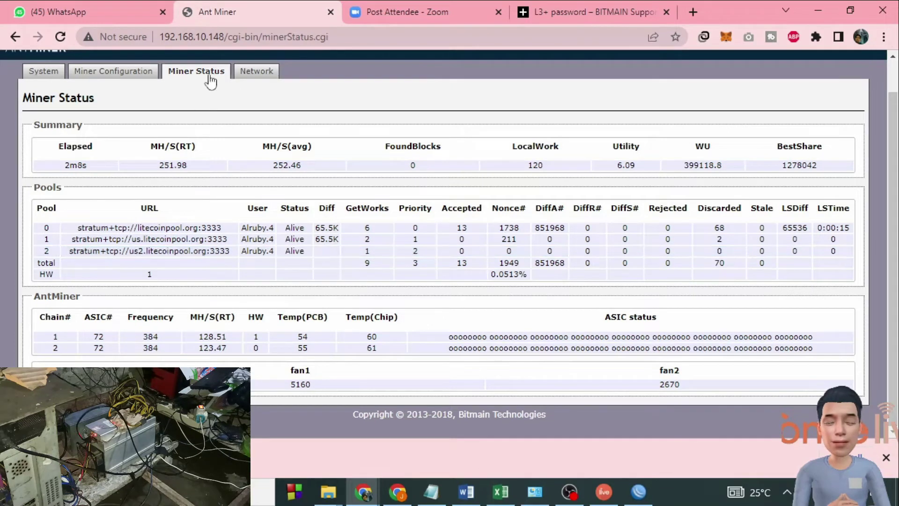
click(117, 71)
scroll(193, 276, down, 2)
scroll(193, 277, up, 2)
Step through the System, Administration and Monitor pages, ending on Miner Status at 259.69 MH/s.
click(51, 108)
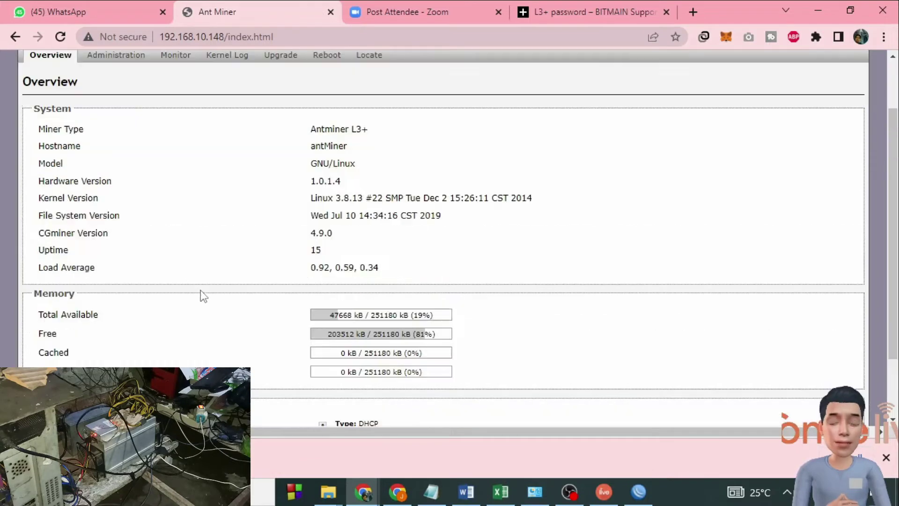
click(125, 60)
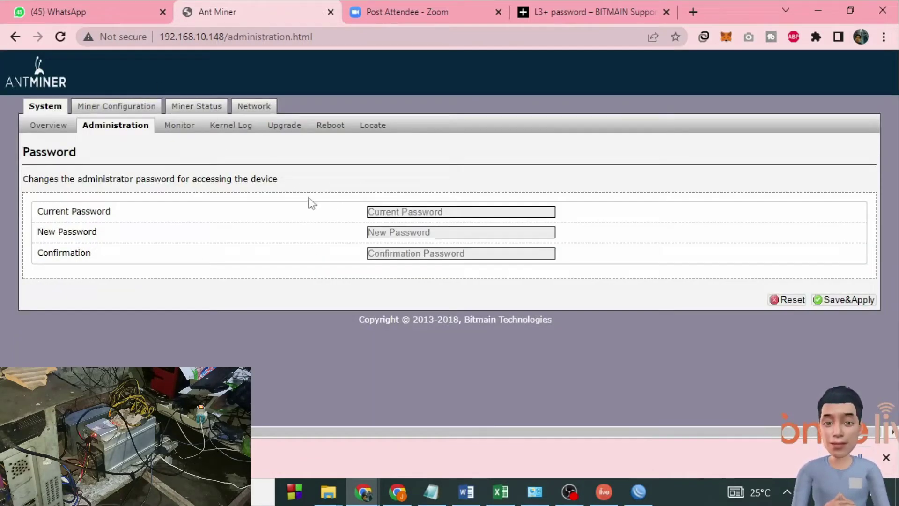
click(183, 125)
scroll(261, 322, down, 5)
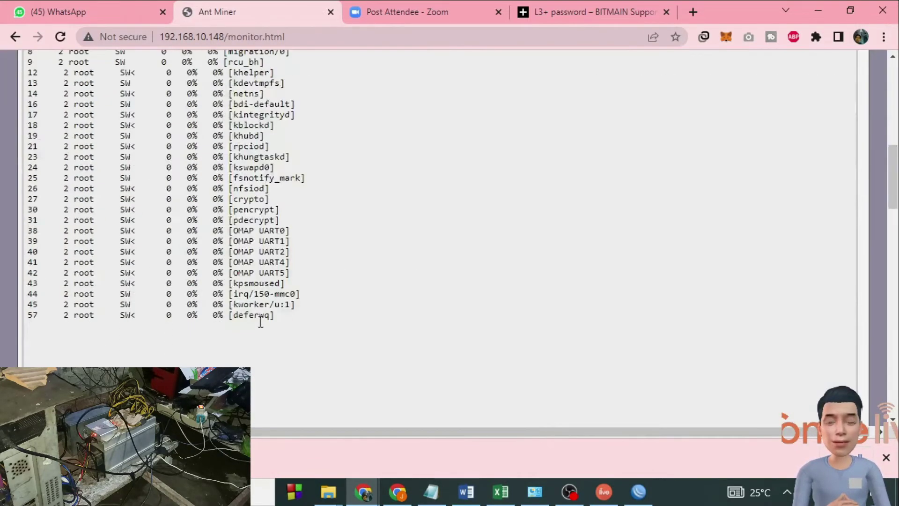
scroll(261, 322, up, 5)
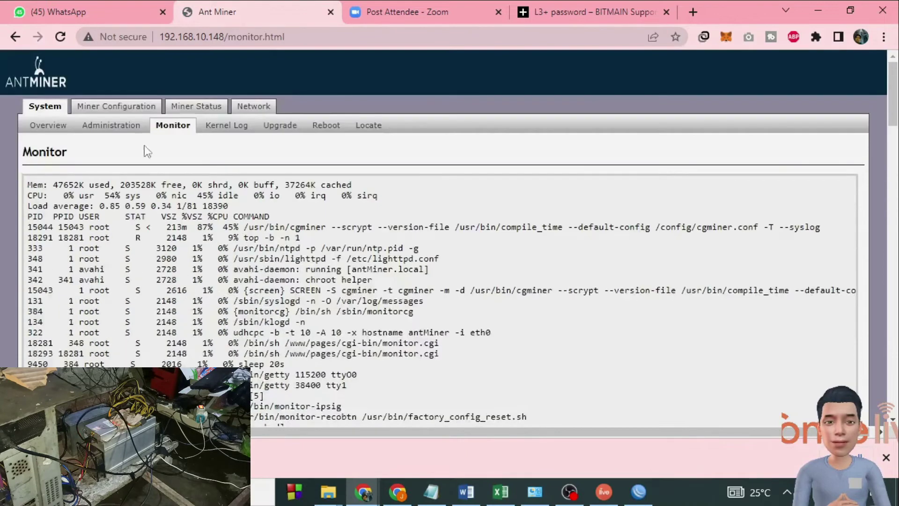
click(117, 125)
click(188, 111)
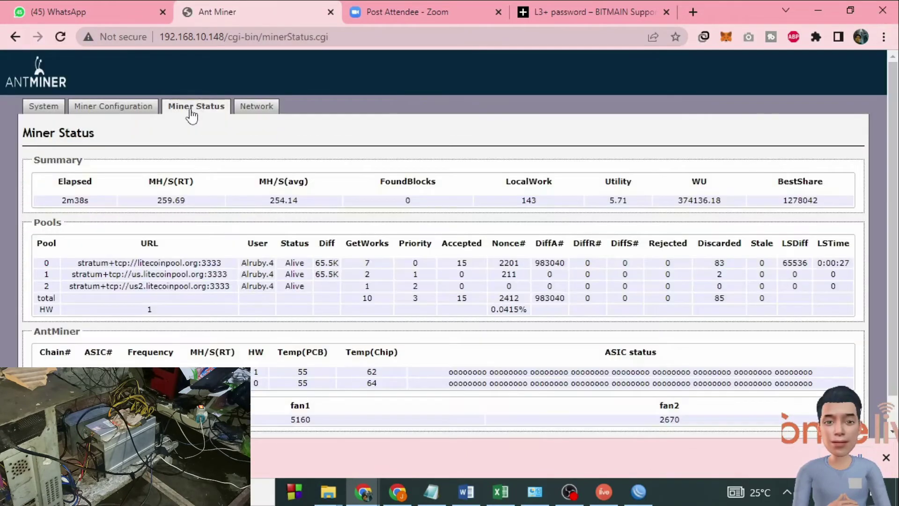
scroll(266, 303, down, 1)
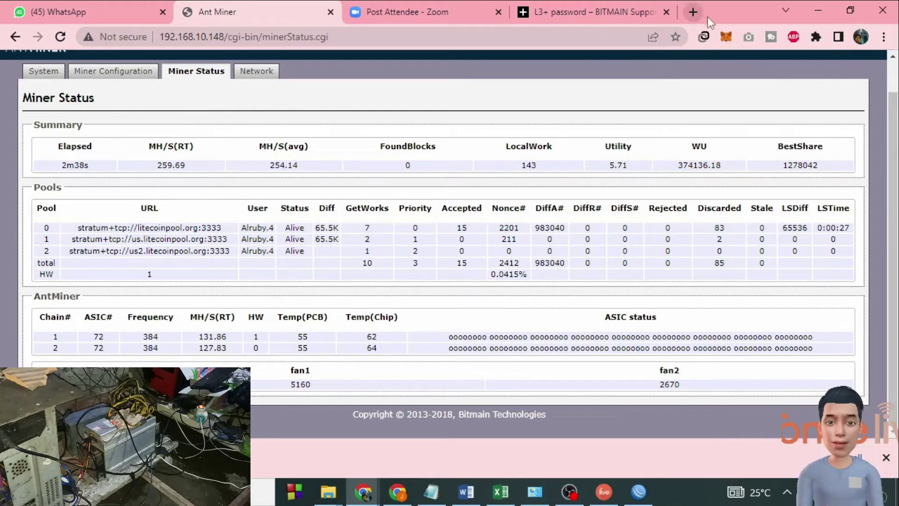
Search Google for 'litecoin' in a new browser tab.
click(692, 12)
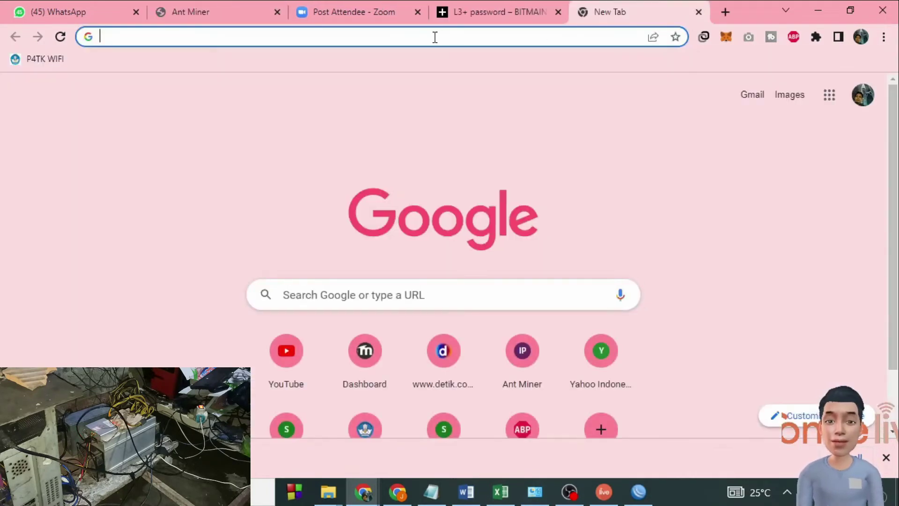
text(litecoin)
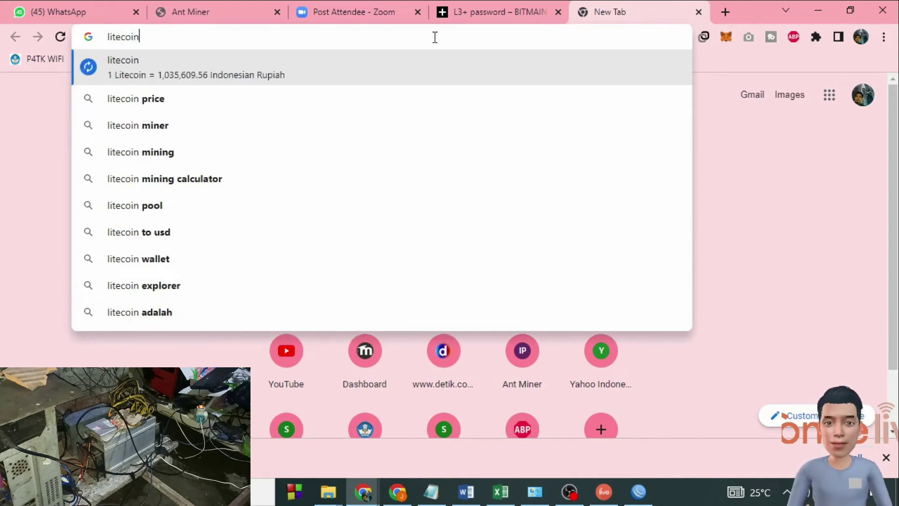
key(Return)
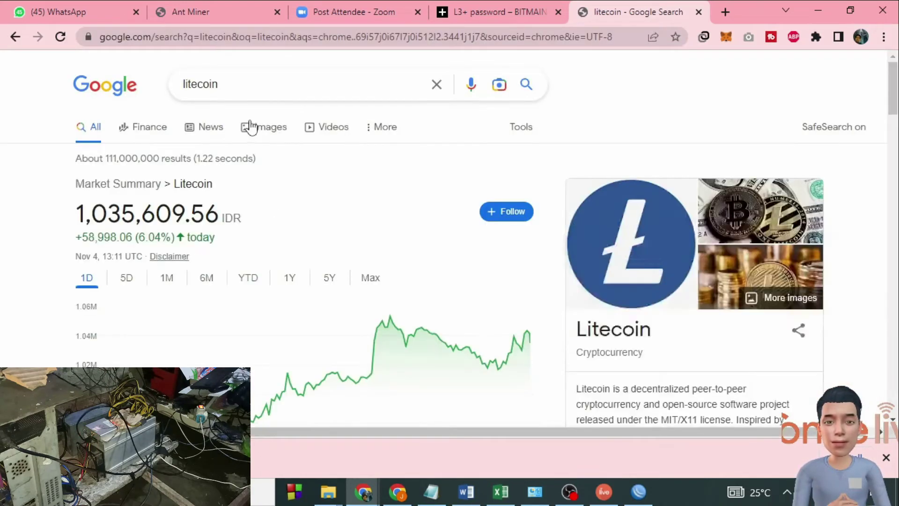
click(231, 35)
Copy 'litecoinpool.org' from pool 0's URL on the miner status page.
click(215, 11)
drag(197, 227, 137, 228)
right_click(153, 233)
click(171, 238)
Paste litecoinpool.org into the search tab's address bar and load the site.
click(631, 12)
drag(267, 84, 136, 93)
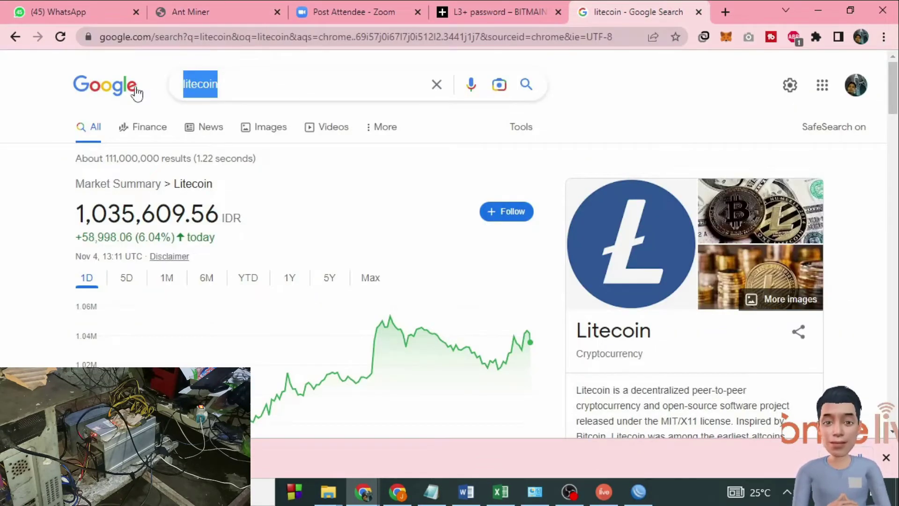
click(169, 38)
key(ctrl+v)
key(Return)
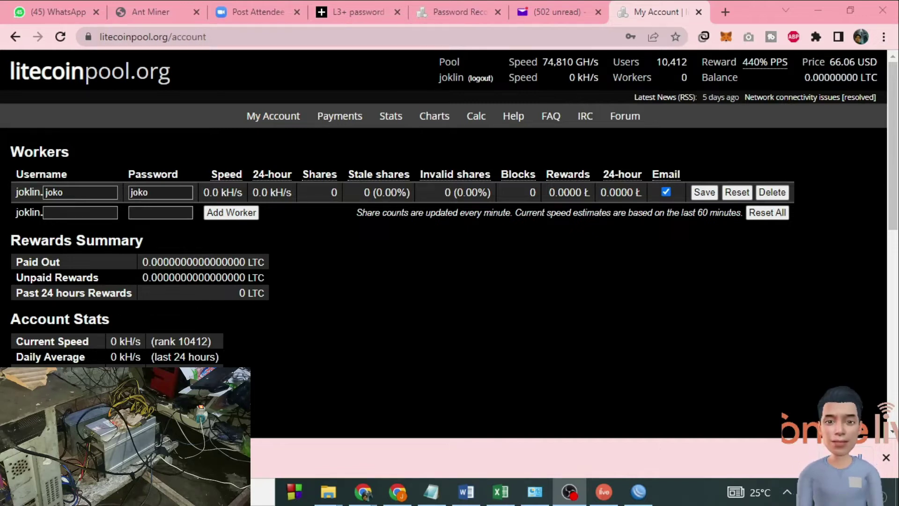
Refresh and scroll through the litecoinpool.org account overview page.
click(263, 117)
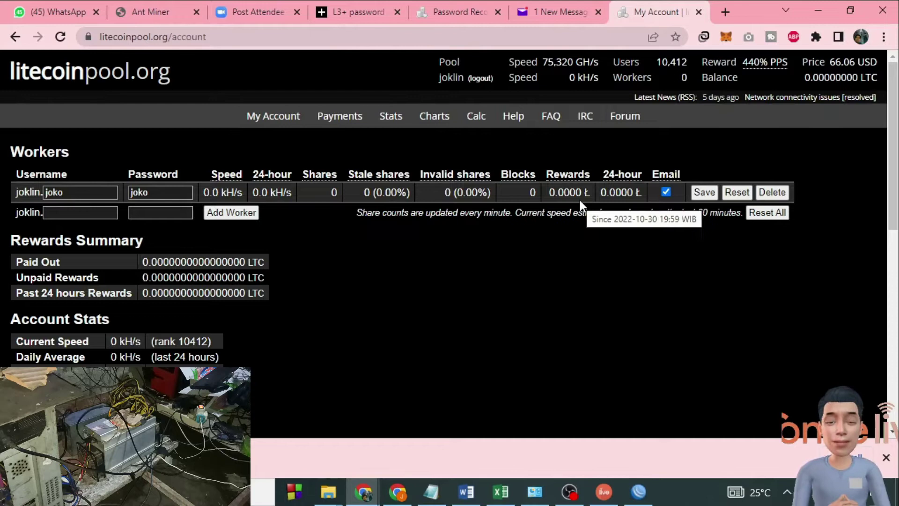
scroll(327, 234, down, 6)
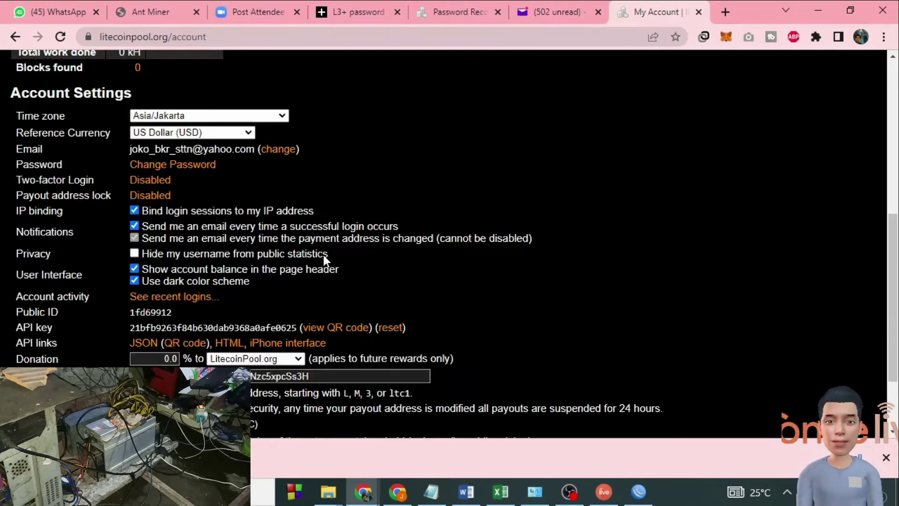
scroll(326, 260, down, 2)
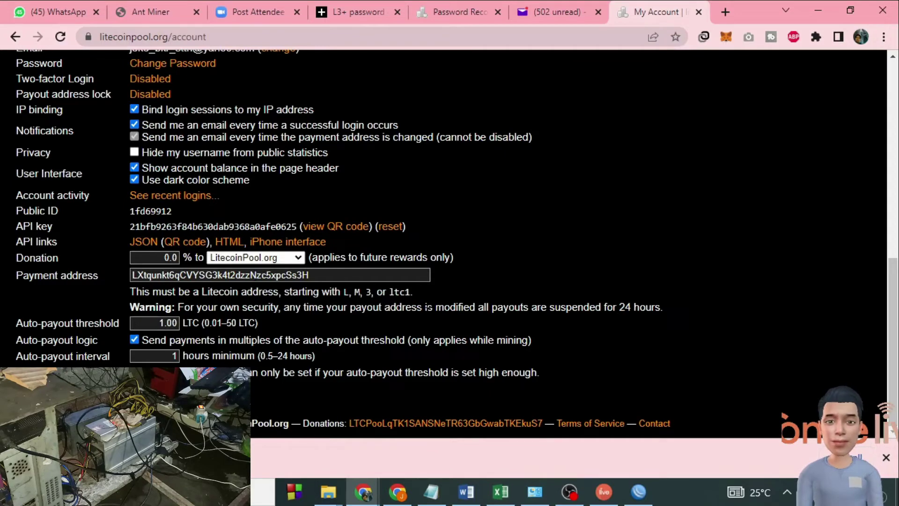
scroll(511, 136, up, 8)
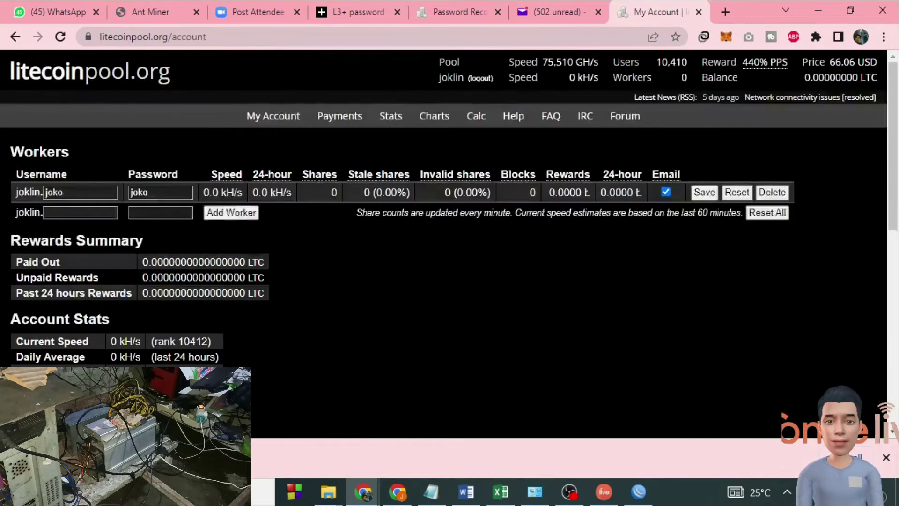
In Help, select the default worker username and the Europe stratum address, then return to the miner.
click(512, 117)
scroll(509, 121, down, 3)
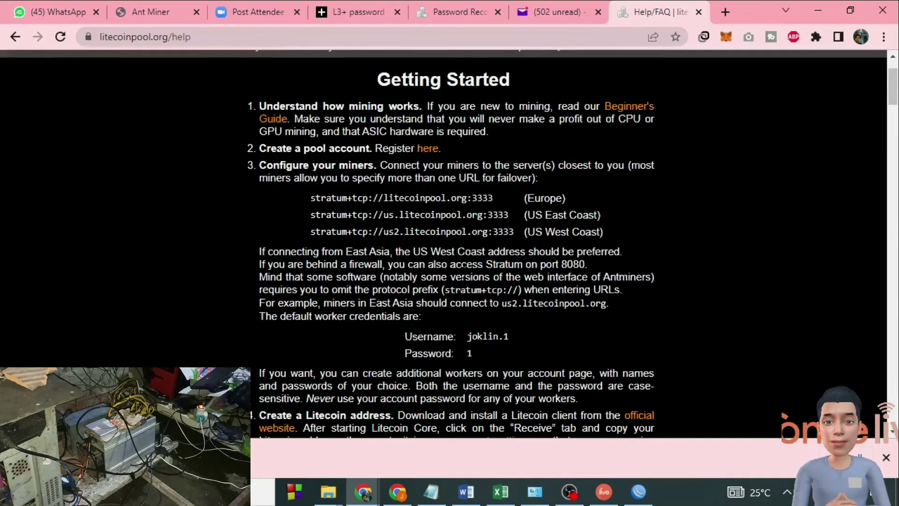
drag(518, 267, 464, 283)
click(508, 265)
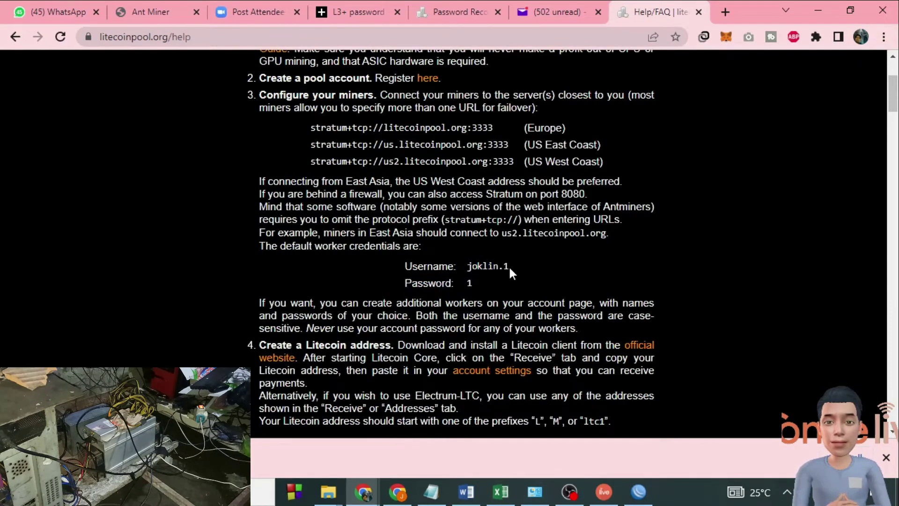
drag(508, 265, 487, 265)
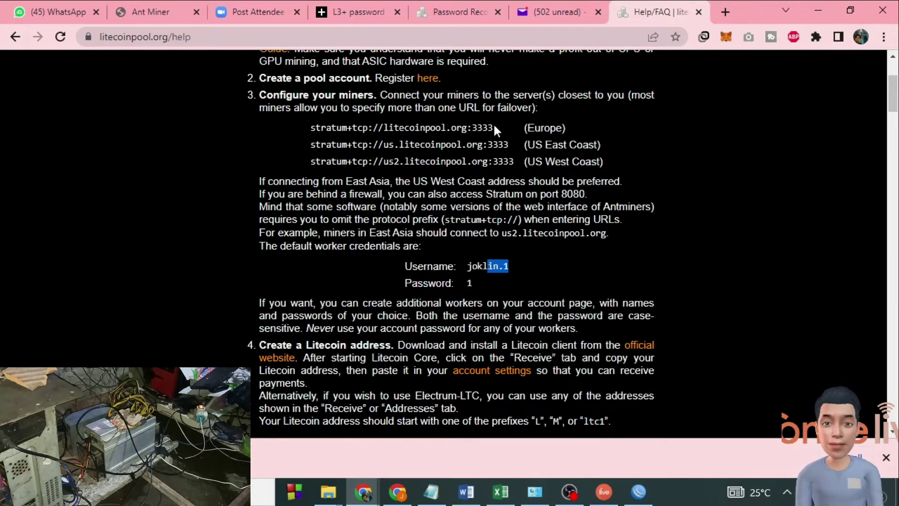
drag(493, 124, 298, 125)
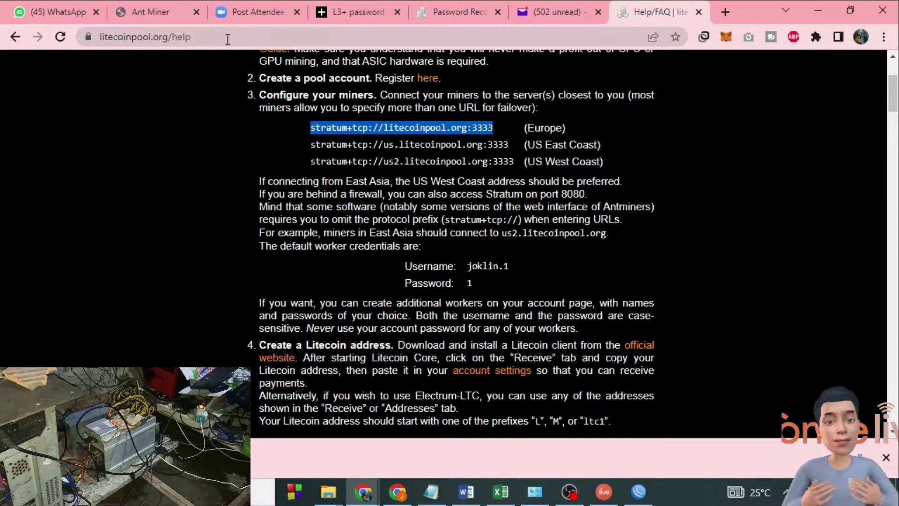
click(155, 12)
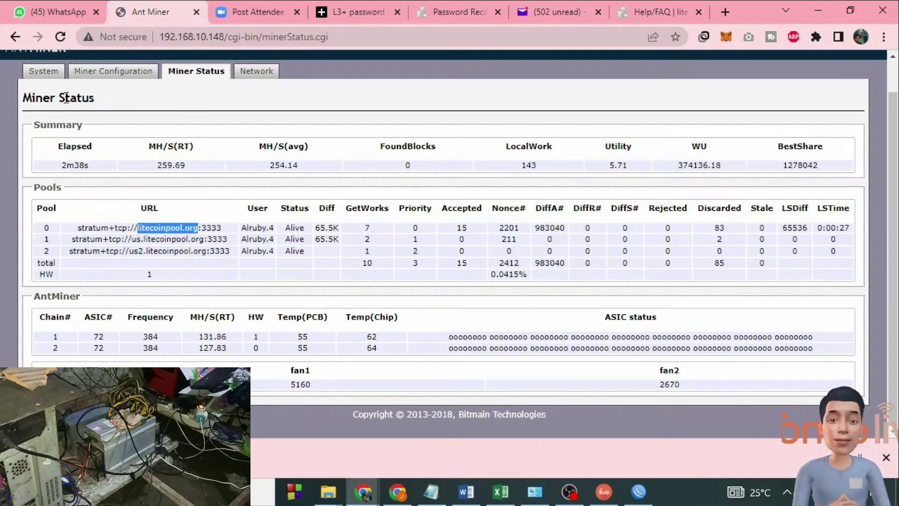
Replace the Pool 1, 2 and 3 URLs with the copied Europe stratum address.
click(123, 71)
scroll(336, 230, down, 2)
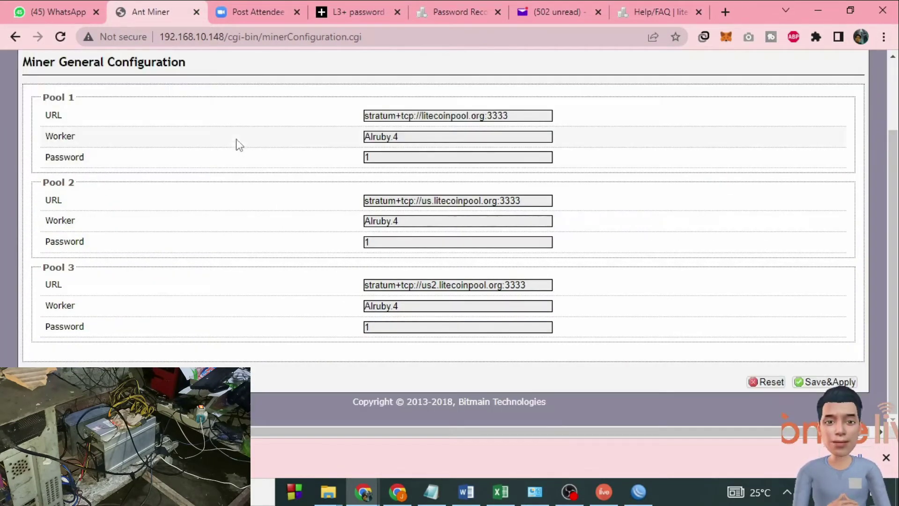
drag(517, 117, 315, 122)
key(ctrl+v)
drag(537, 200, 355, 253)
key(ctrl+v)
drag(541, 283, 275, 283)
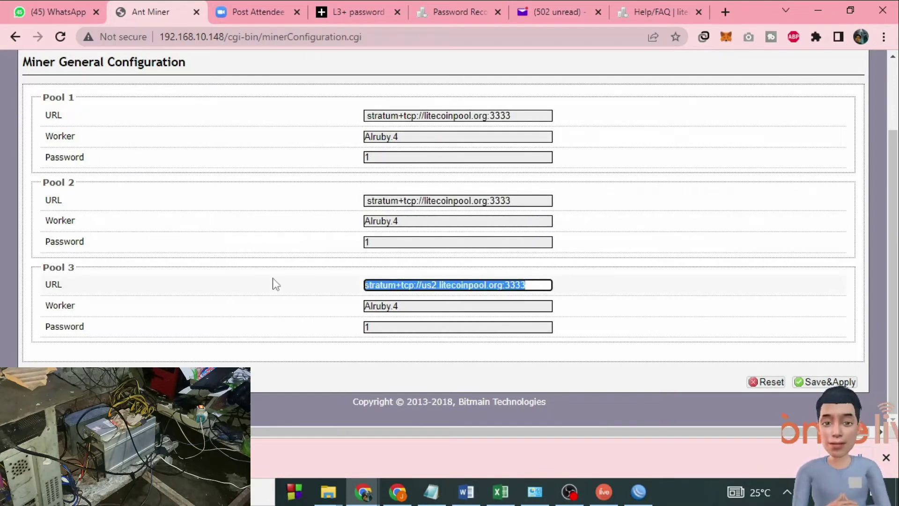
key(ctrl+v)
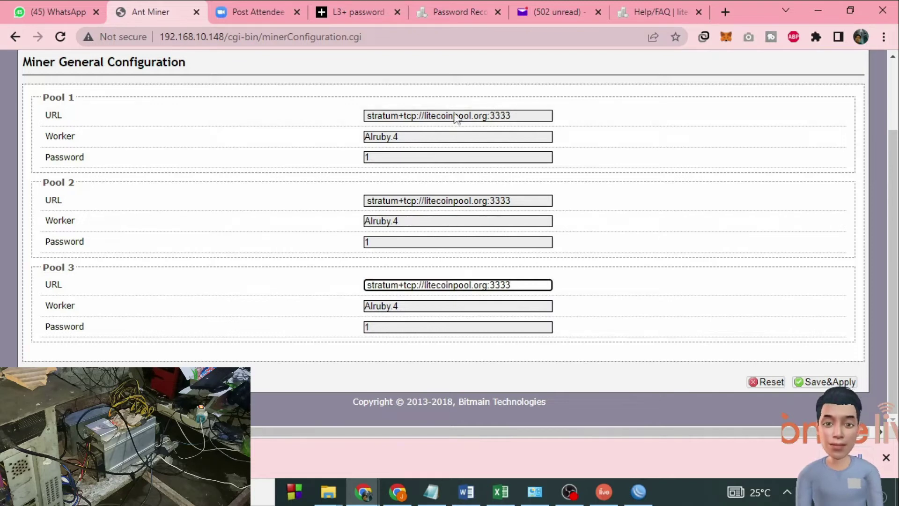
Rename the Pool 1 worker to a name ending in -LTC1.
drag(412, 137, 214, 139)
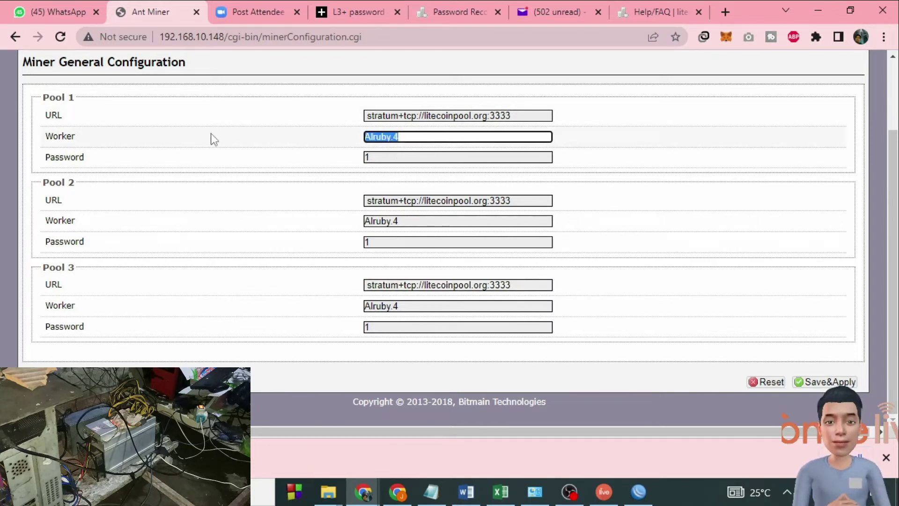
text(Joko LTC)
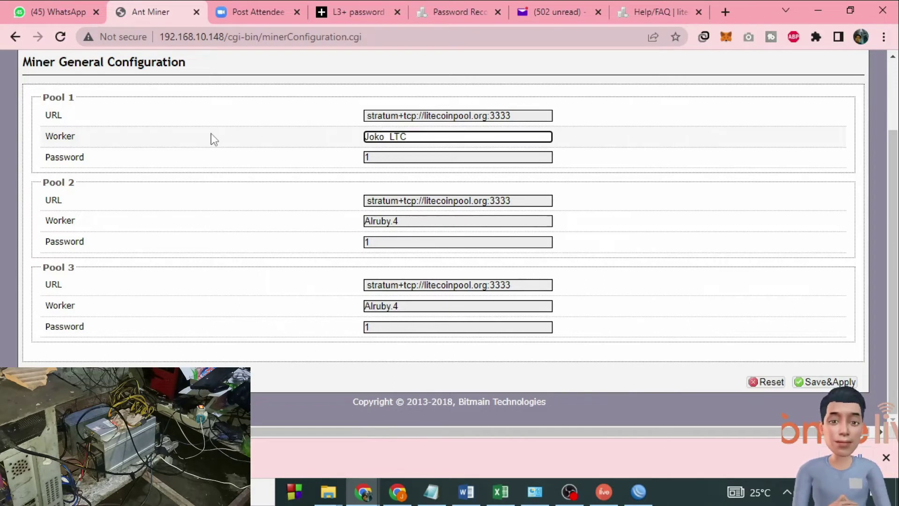
key(Left)
key(Left)
key(Left)
key(BackSpace)
text(-)
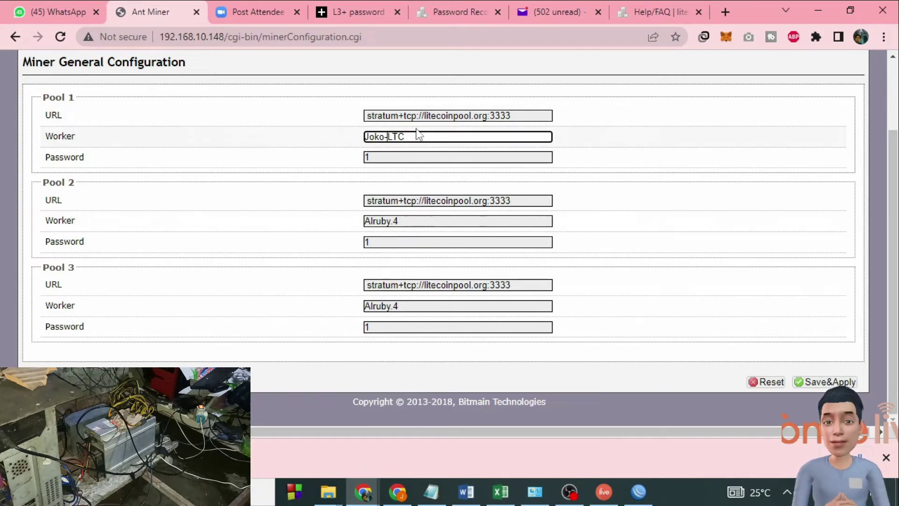
text(1)
drag(418, 136, 302, 130)
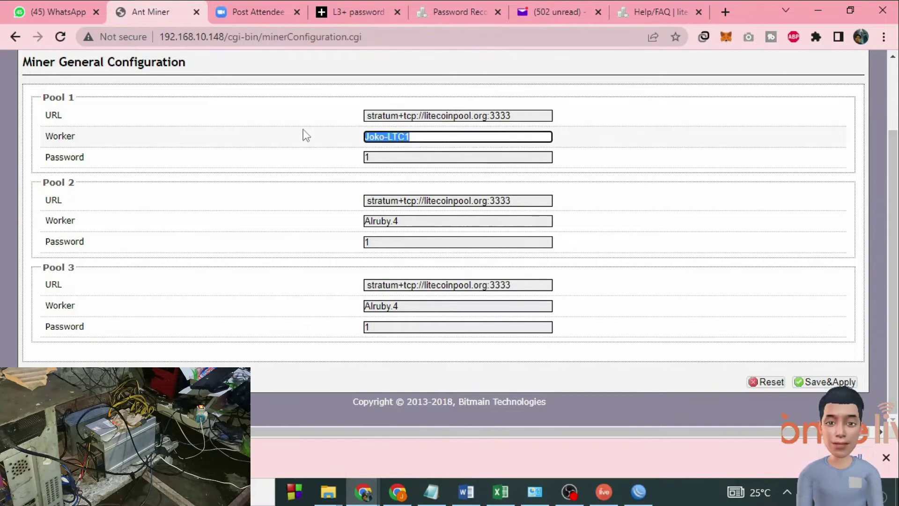
Copy that worker name into Pools 2 and 3, numbering them LTC2 and LTC3.
key(ctrl+c)
click(422, 222)
key(ctrl+a)
key(ctrl+v)
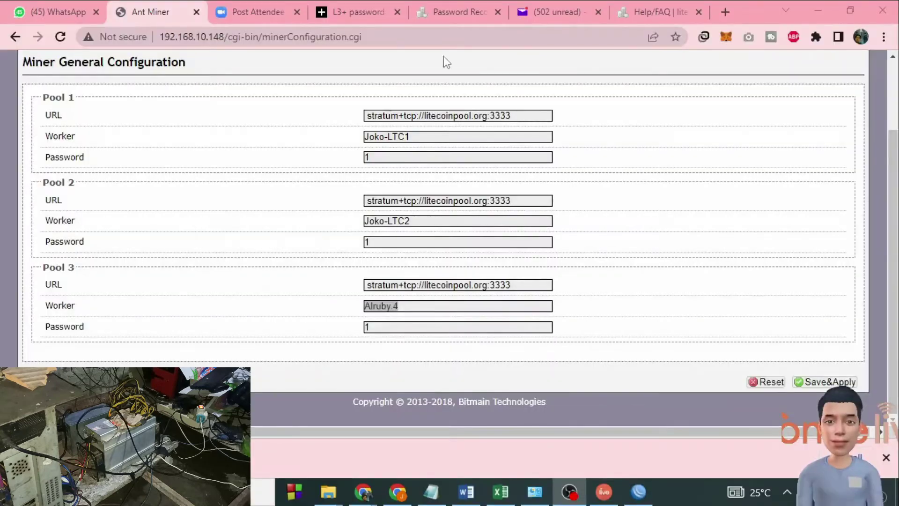
click(408, 305)
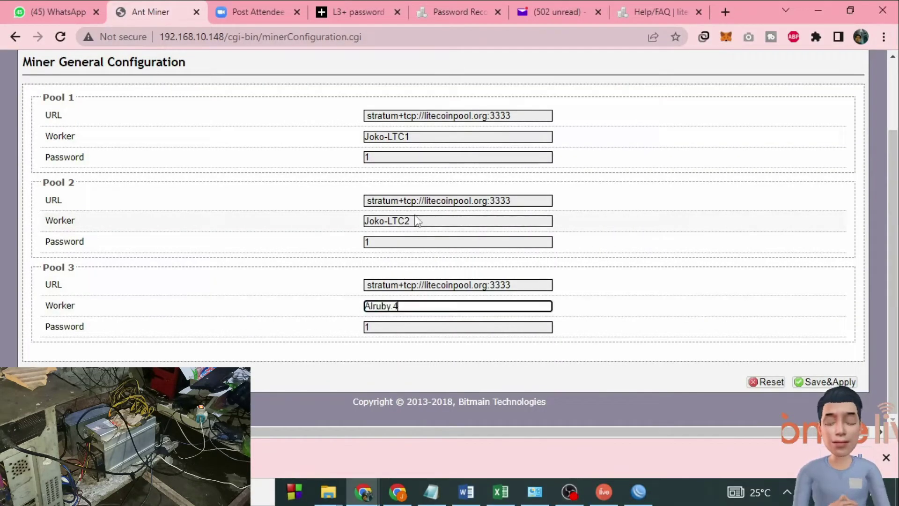
drag(417, 220, 265, 224)
click(412, 305)
drag(411, 304, 315, 310)
key(ctrl+v)
key(BackSpace)
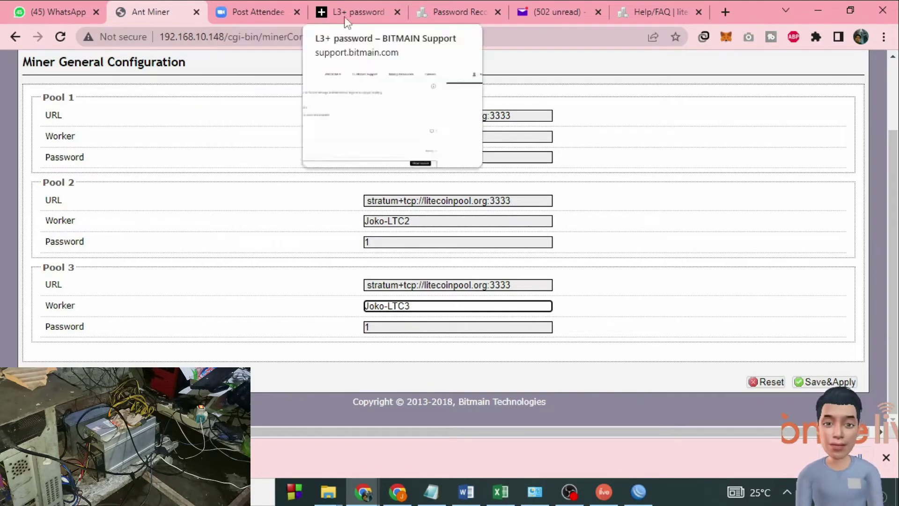
Cycle through the open browser tabs to WhatsApp Web.
click(358, 13)
click(456, 16)
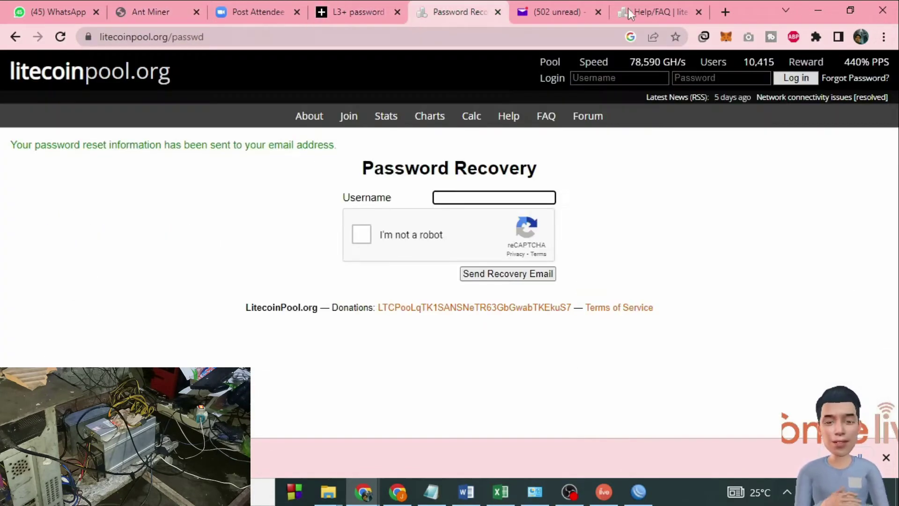
click(555, 12)
click(47, 12)
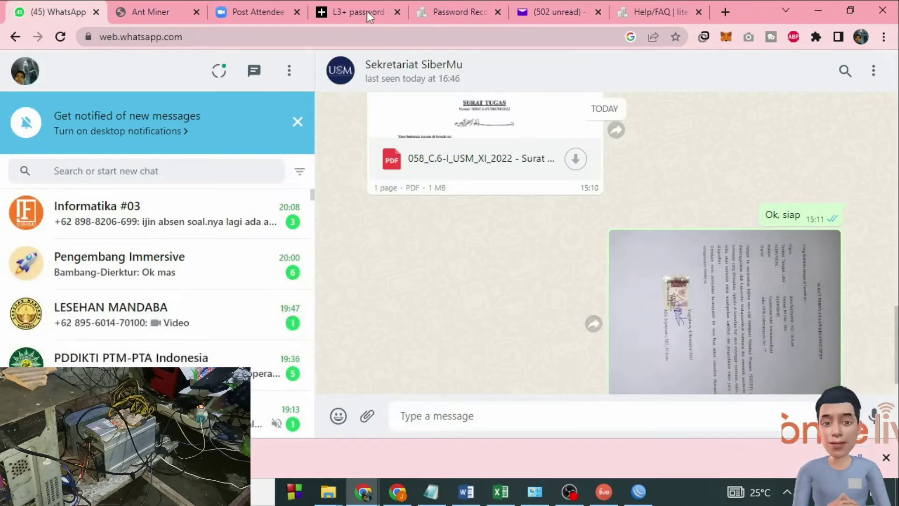
Close the password recovery tab and go to the litecoinpool help page.
click(389, 13)
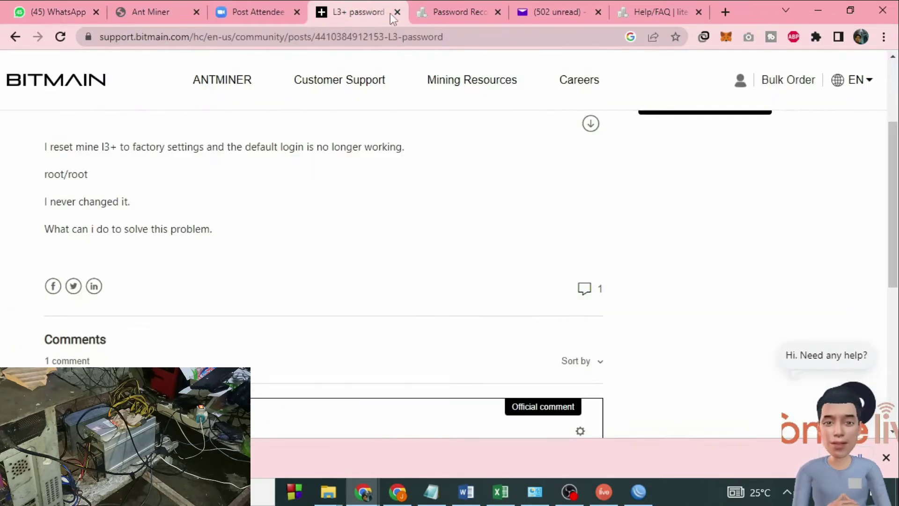
click(441, 14)
key(ctrl+w)
click(551, 14)
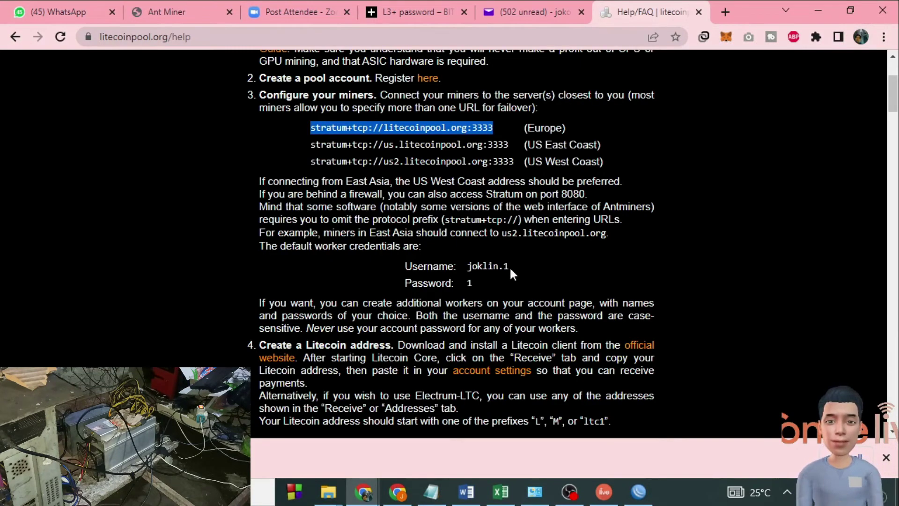
Copy the default worker username from the Getting Started help section.
drag(510, 266, 464, 266)
right_click(471, 267)
click(495, 278)
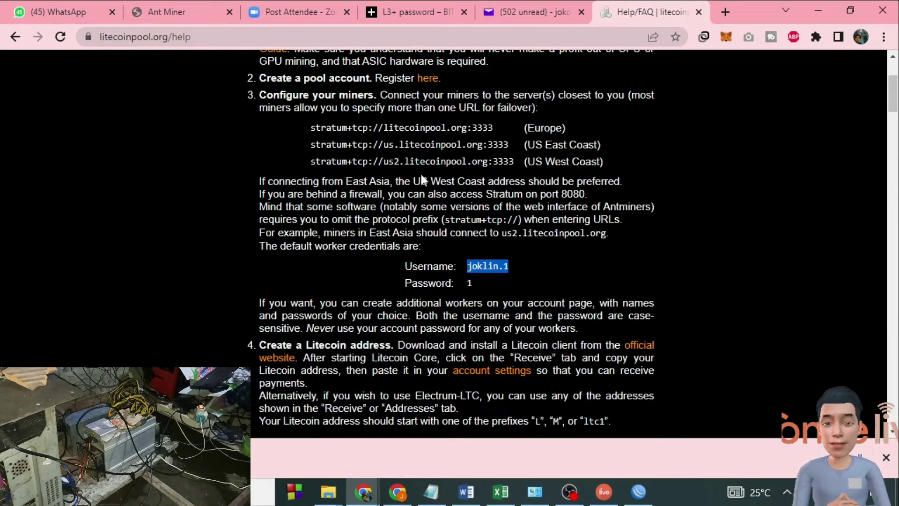
click(184, 12)
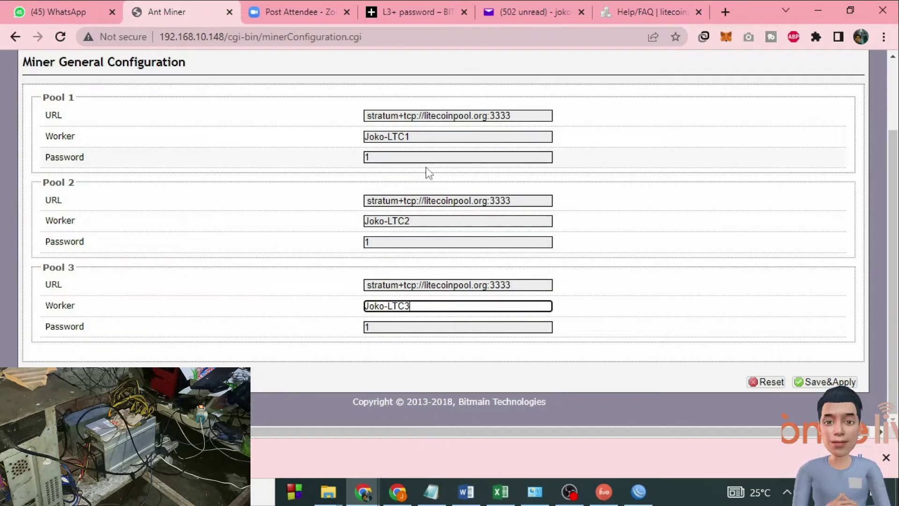
scroll(357, 220, up, 2)
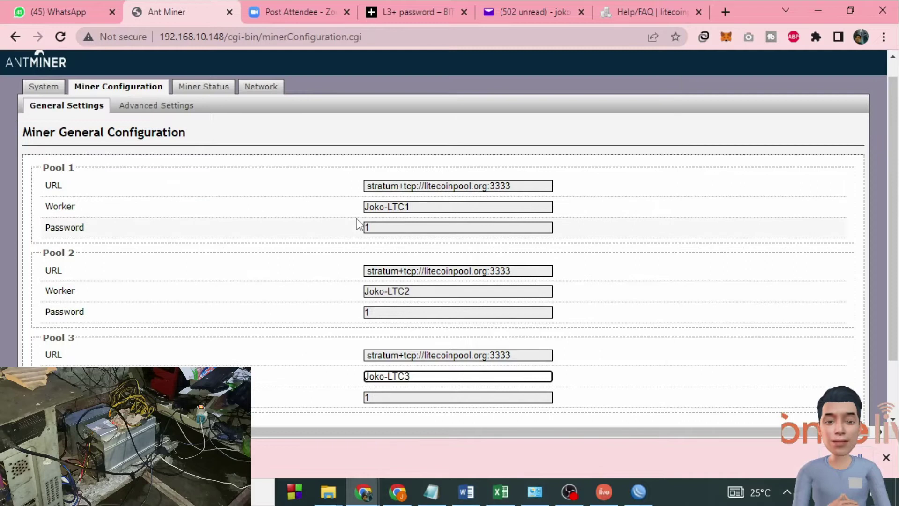
Compare the miner pool configuration with the help page, ending at the top of Help.
click(620, 12)
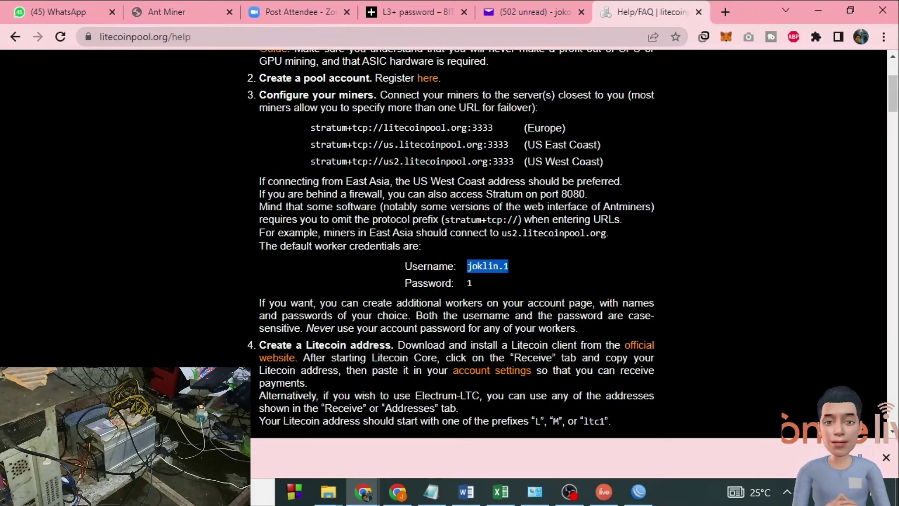
click(177, 14)
scroll(352, 282, down, 2)
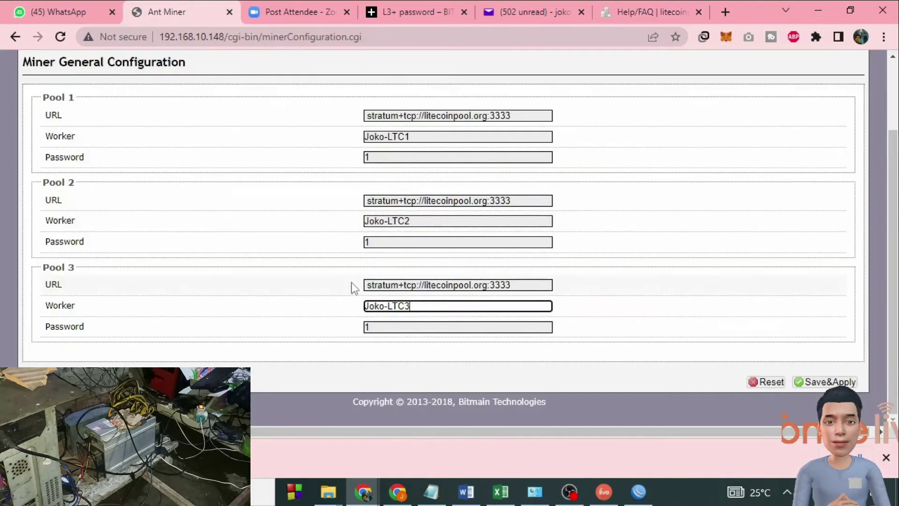
scroll(351, 283, up, 2)
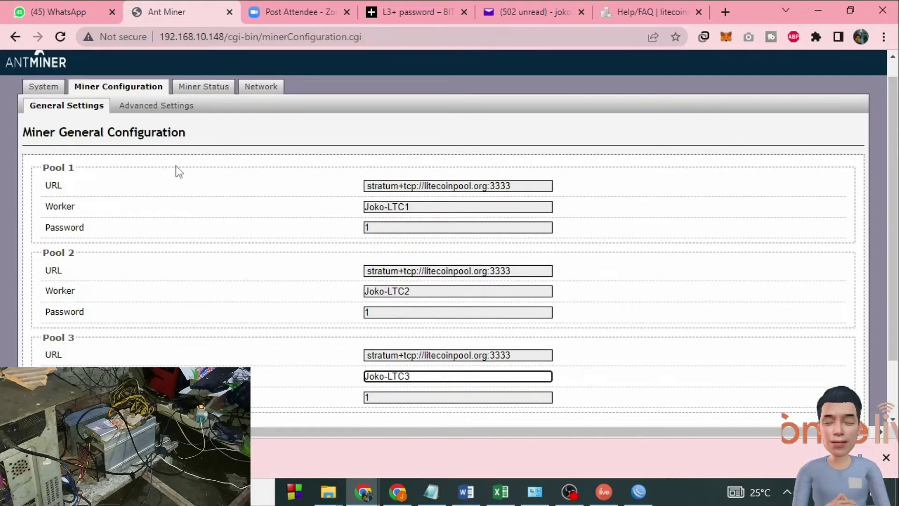
scroll(316, 225, down, 2)
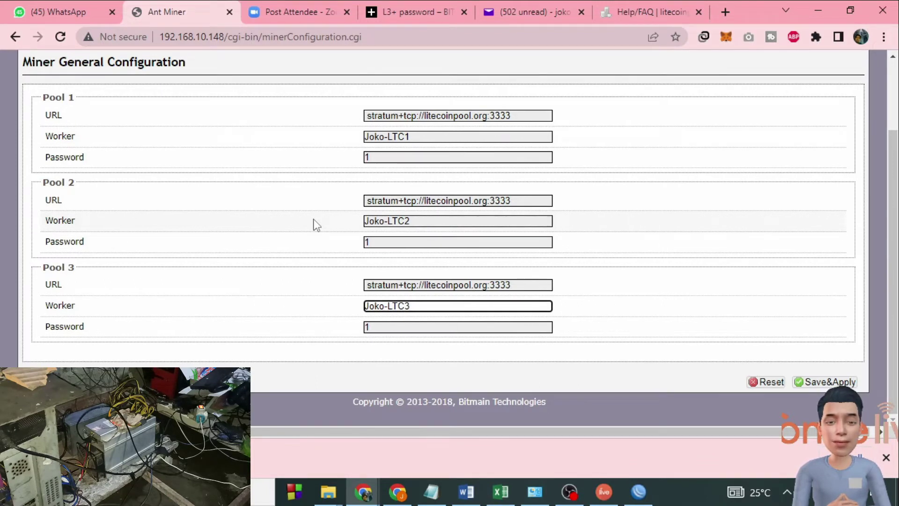
click(637, 13)
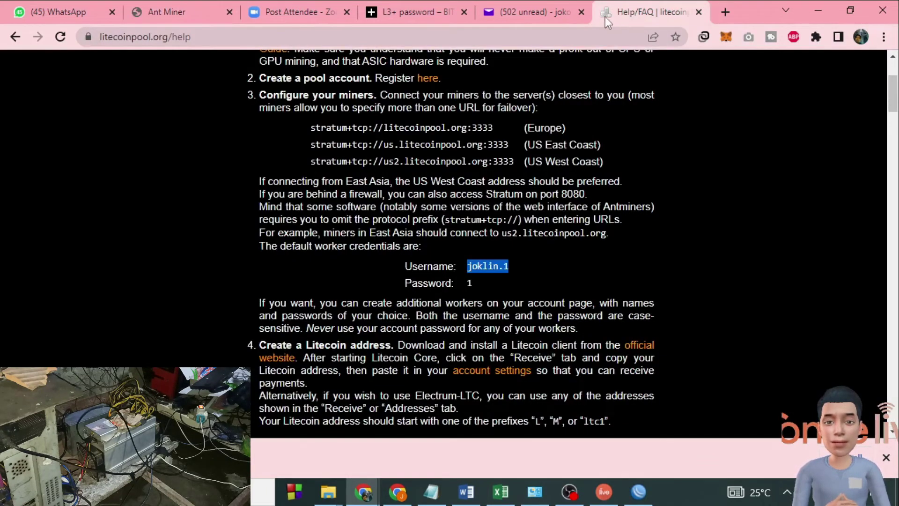
scroll(502, 188, up, 3)
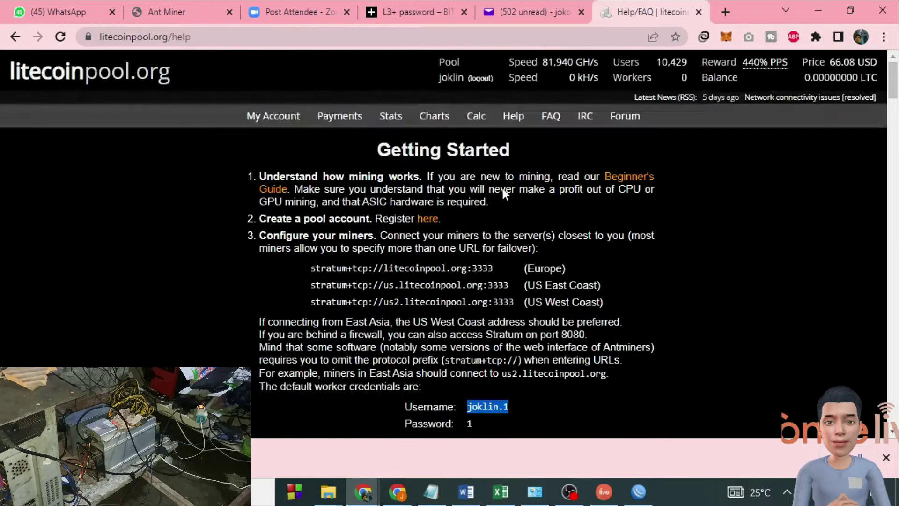
Open My Account in a new tab and save the first worker's password.
right_click(301, 121)
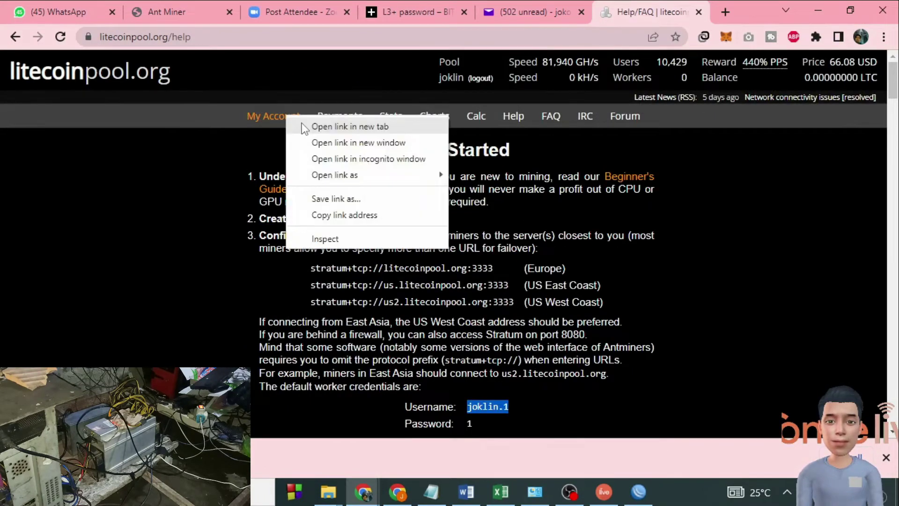
click(328, 125)
click(662, 11)
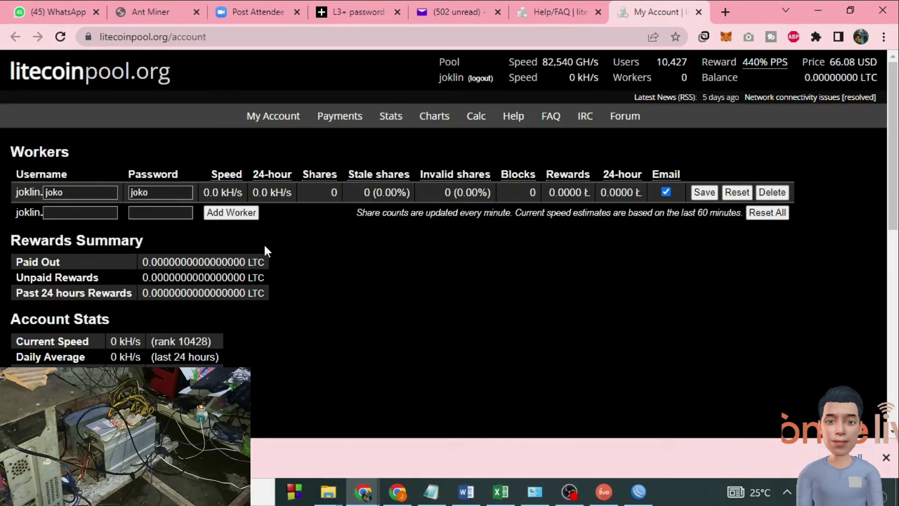
click(87, 192)
click(179, 190)
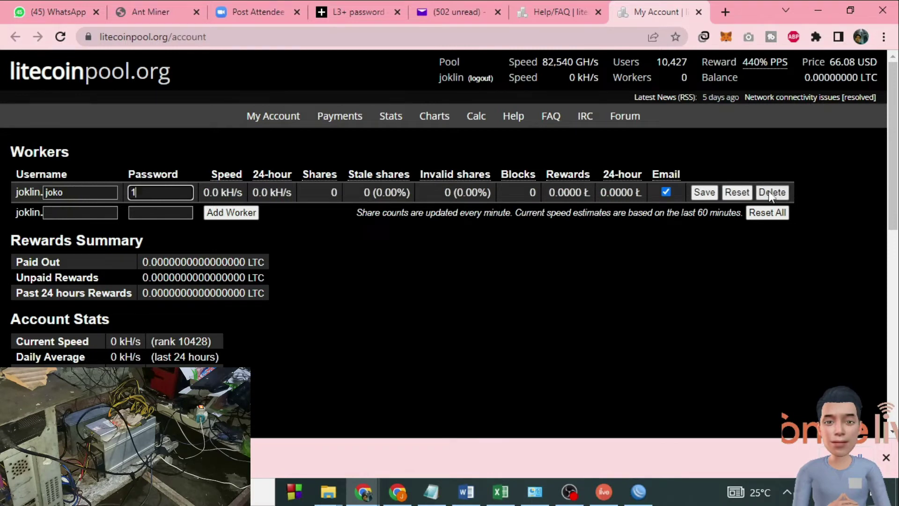
click(704, 192)
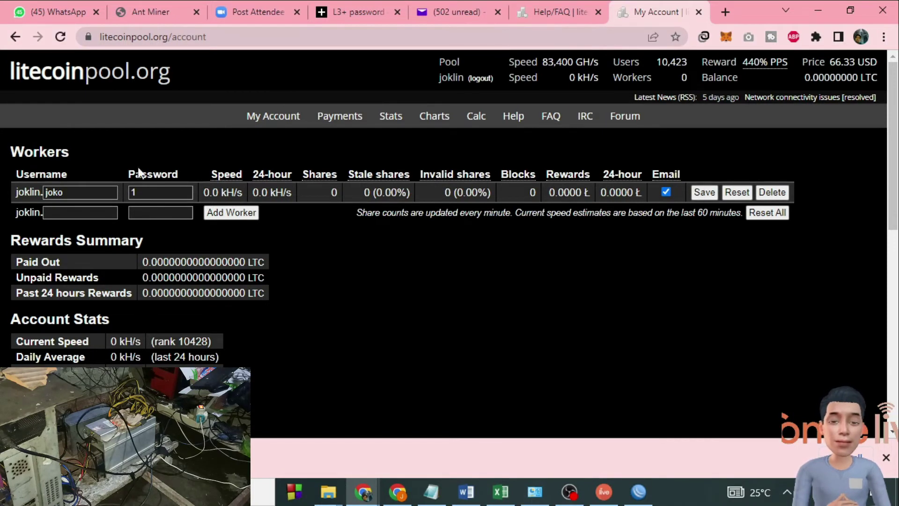
Rearrange the browser tabs, placing the miner tab beside the account page.
click(79, 213)
click(546, 11)
click(631, 12)
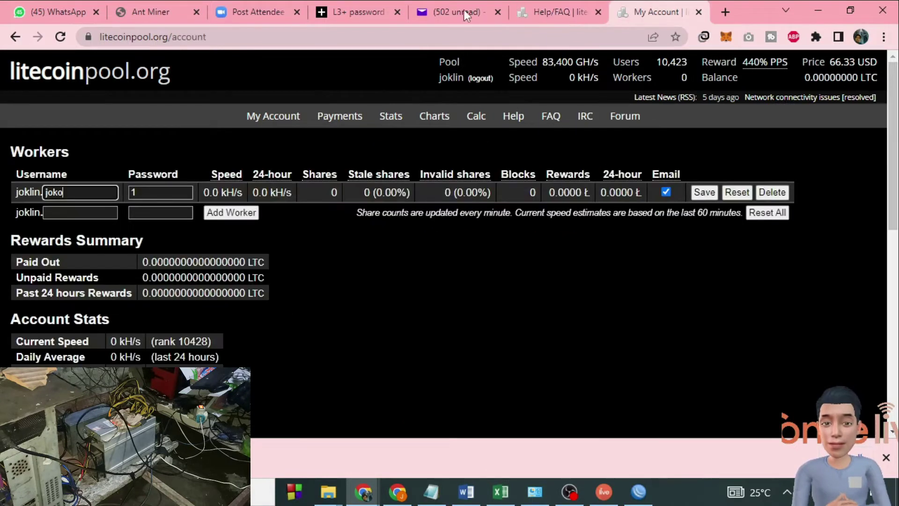
click(336, 11)
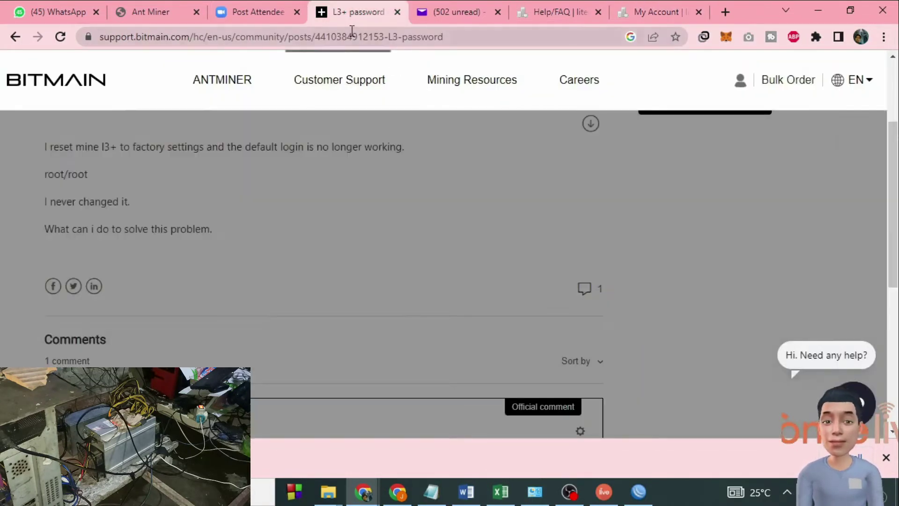
click(164, 14)
drag(165, 14, 529, 18)
Rename the account's first worker to LTC1 and start typing a second worker name.
drag(412, 137, 353, 142)
key(ctrl+c)
click(649, 13)
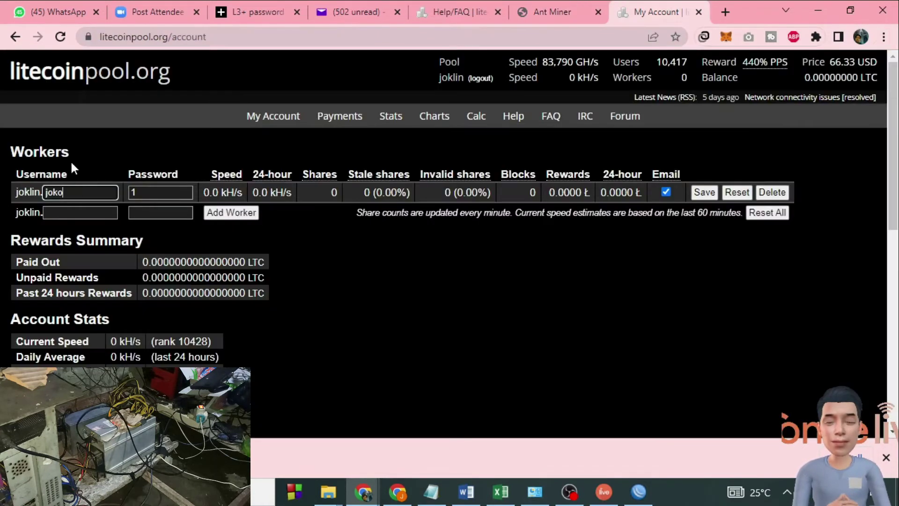
double_click(72, 190)
key(ctrl+v)
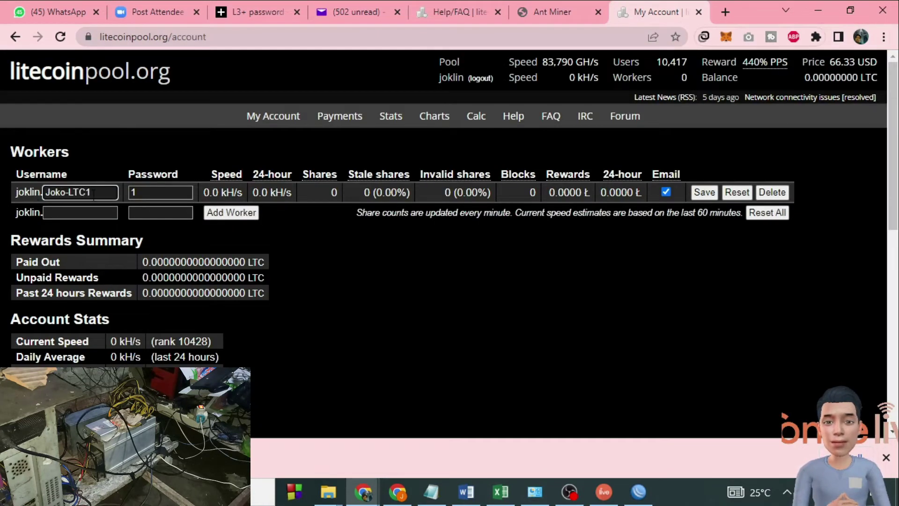
drag(69, 192, 38, 195)
key(BackSpace)
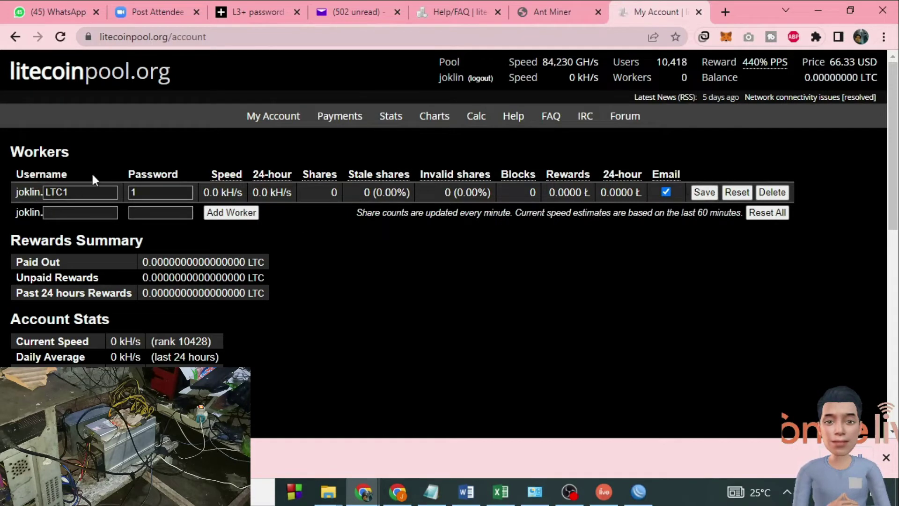
click(70, 212)
text(LTC2)
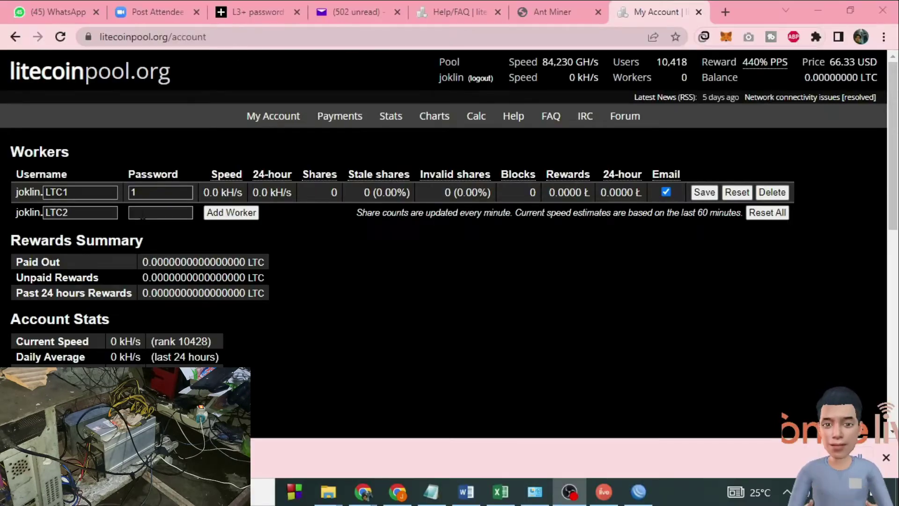
Add LTC2 and LTC3 as new workers with the same password as LTC1.
click(242, 214)
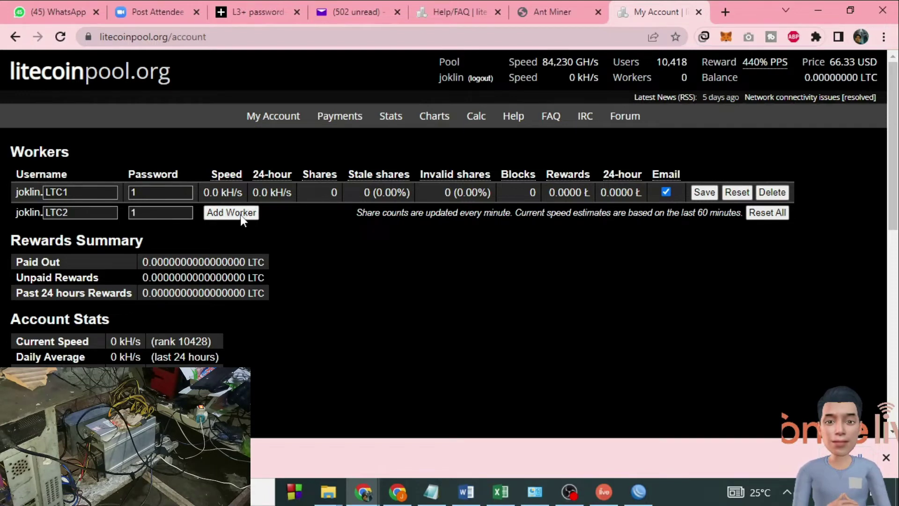
click(80, 231)
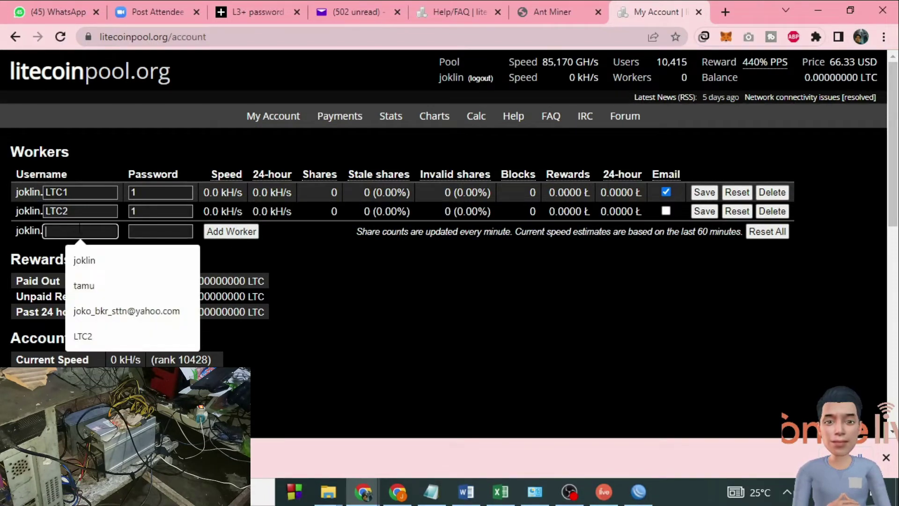
text(Joko-LTC1)
drag(69, 230, 45, 231)
key(BackSpace)
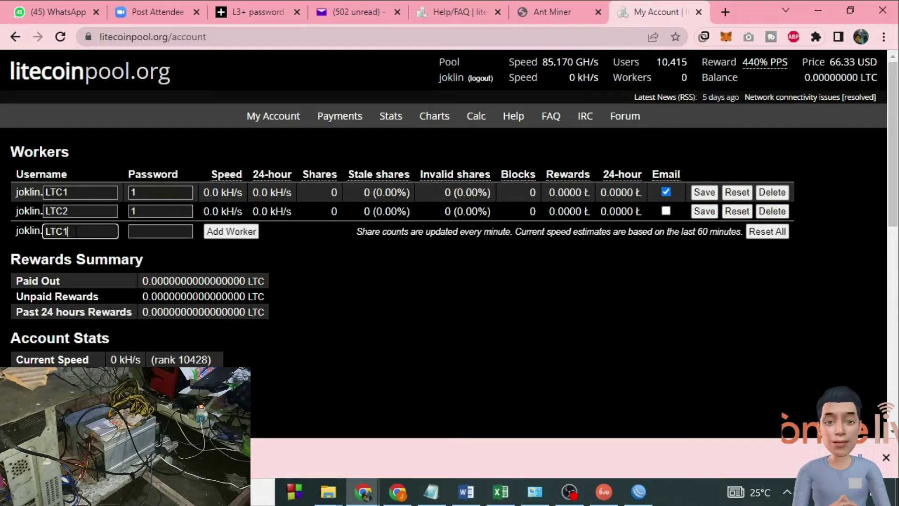
text(3)
click(151, 229)
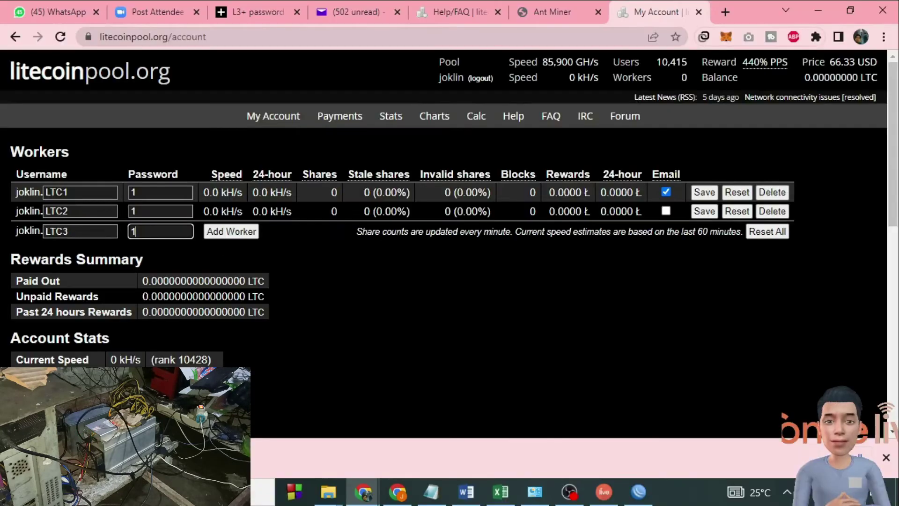
click(244, 228)
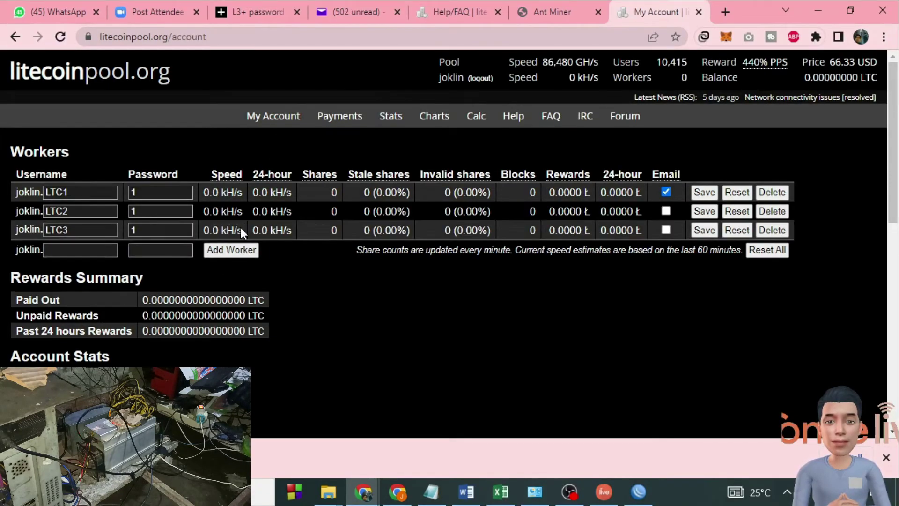
Enable and save worker email alerts, then return to the miner's Pool 1 worker field.
click(666, 211)
click(703, 211)
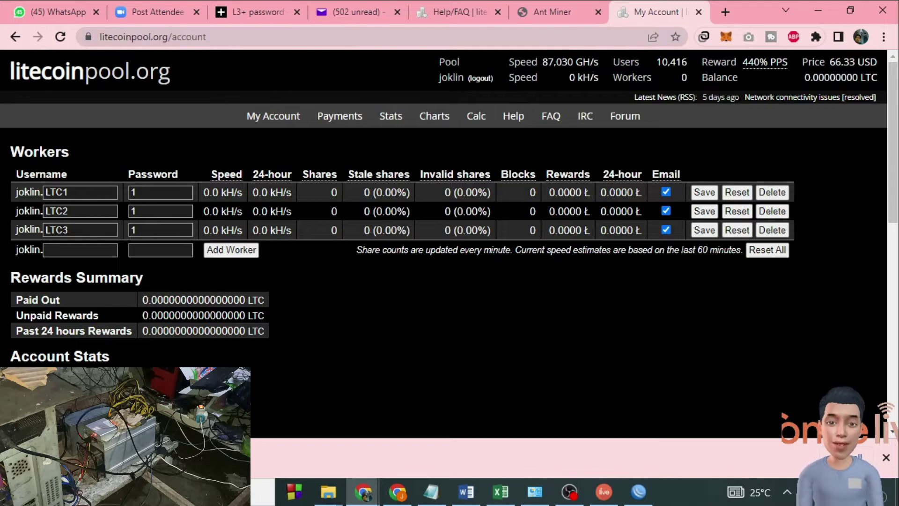
click(512, 19)
click(384, 136)
Rename the three Pool Worker entries to the account name followed by .LTC1, .LTC2 and .LTC3.
click(616, 18)
click(583, 16)
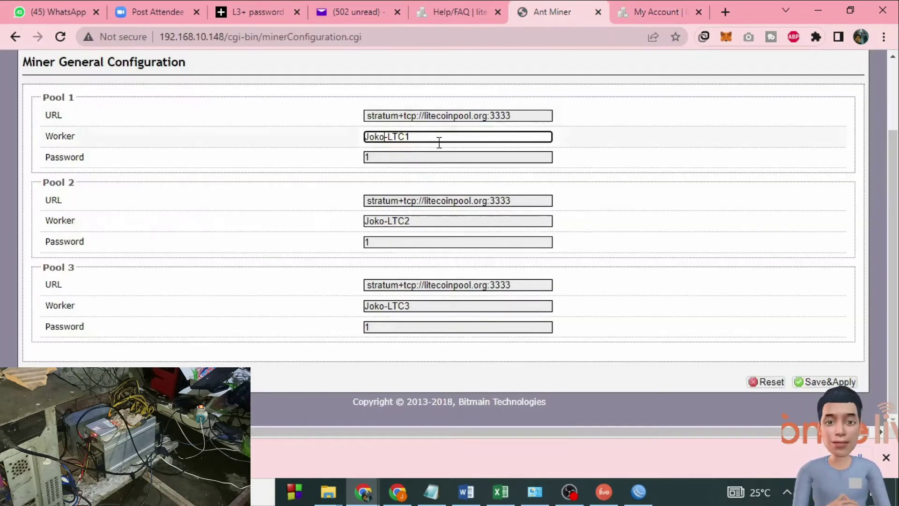
drag(387, 136, 342, 139)
text(joklin)
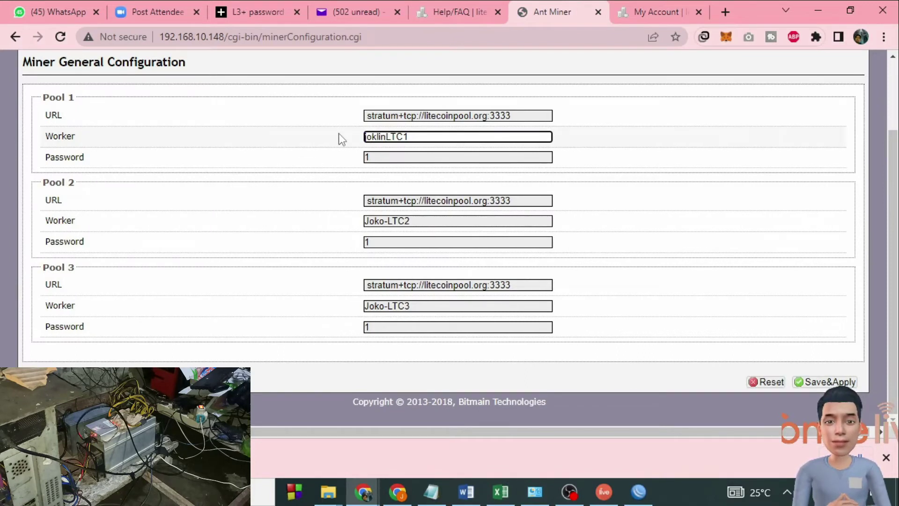
text(.)
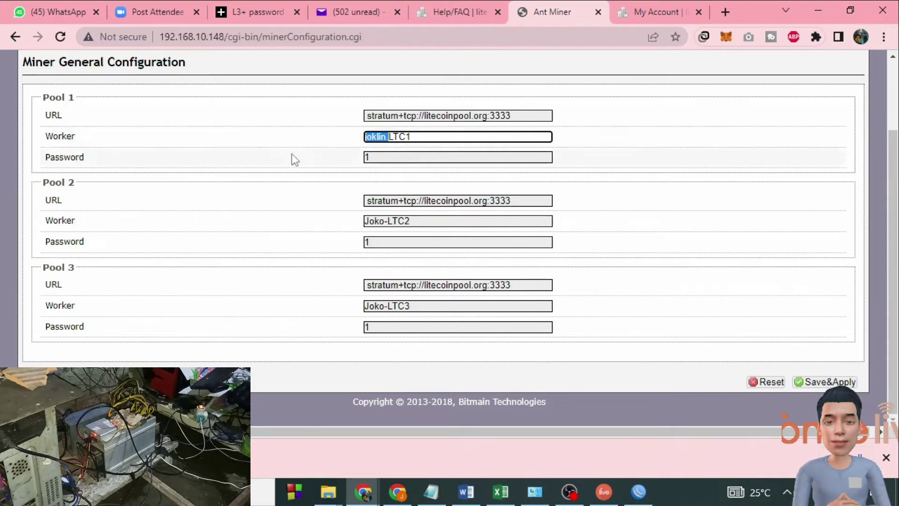
drag(384, 220, 366, 219)
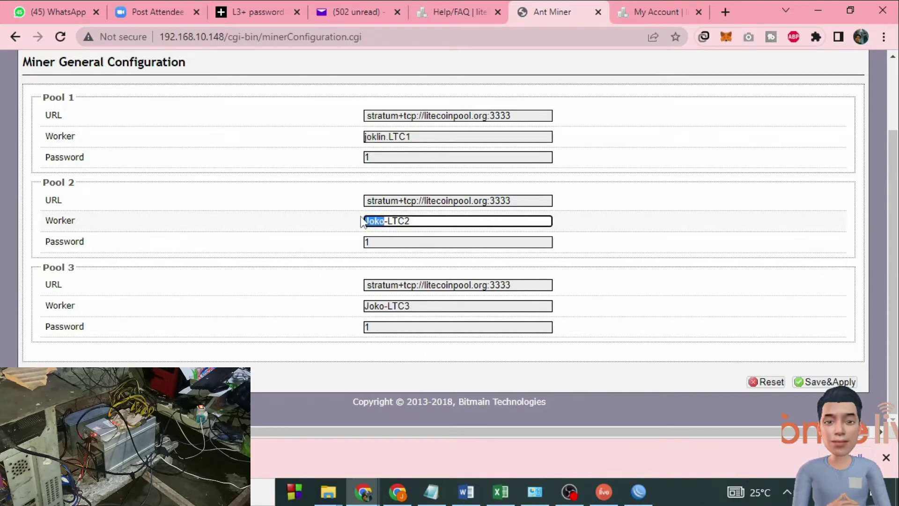
text(joklin)
key(Delete)
text(.)
click(387, 307)
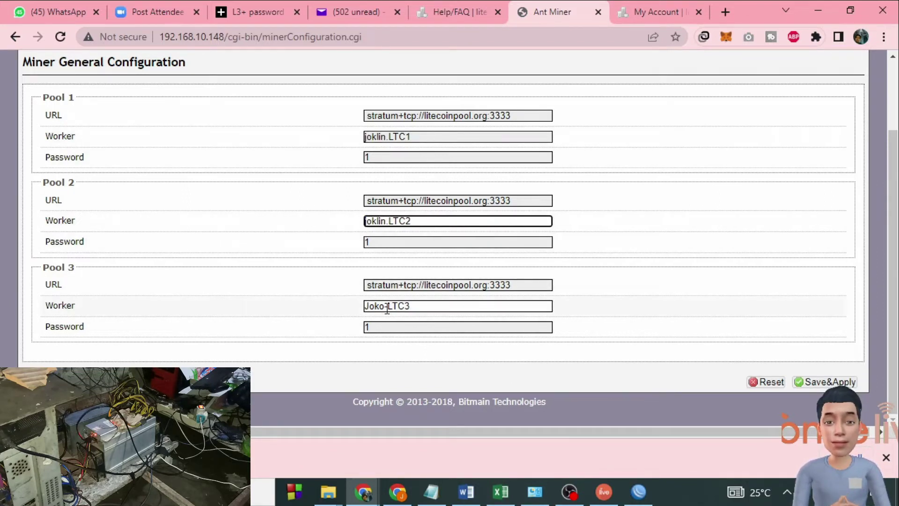
drag(387, 309, 358, 311)
text(joklin)
key(Delete)
text(.)
Save and apply the pool settings, review the three pool server addresses, and apply again.
click(824, 382)
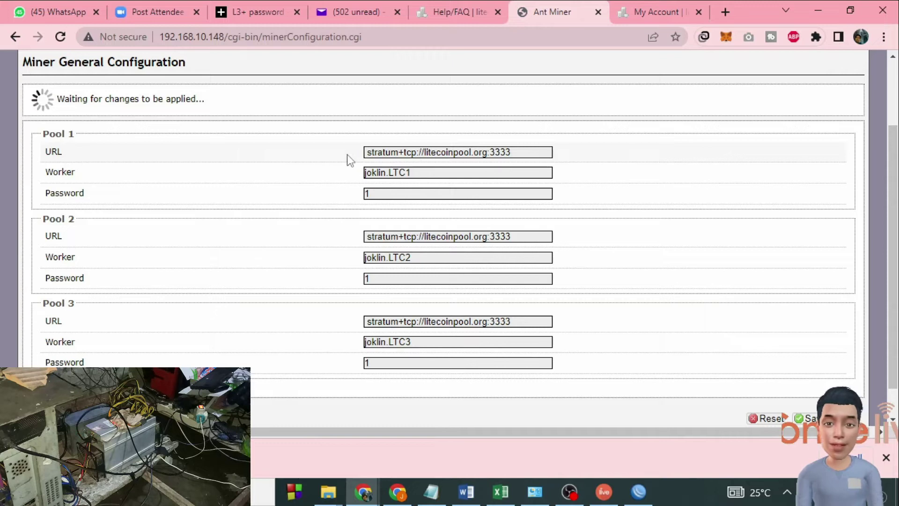
click(369, 236)
click(382, 285)
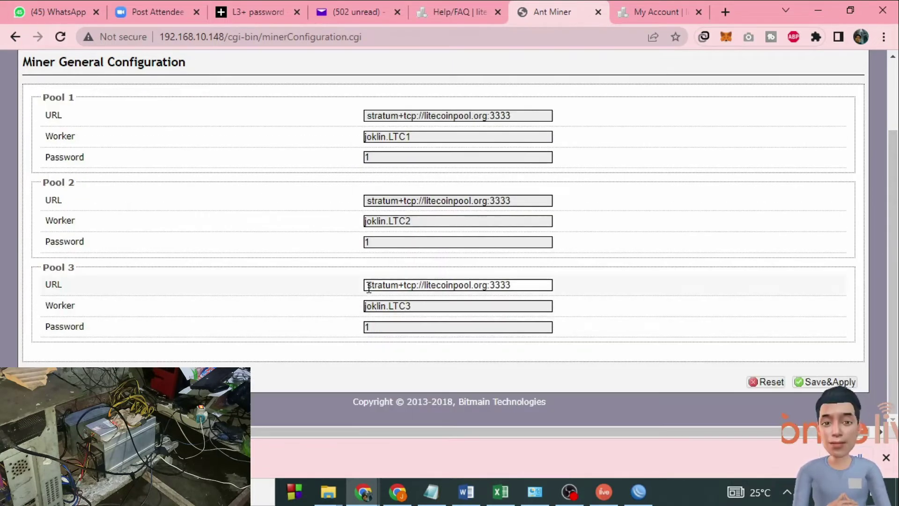
click(372, 201)
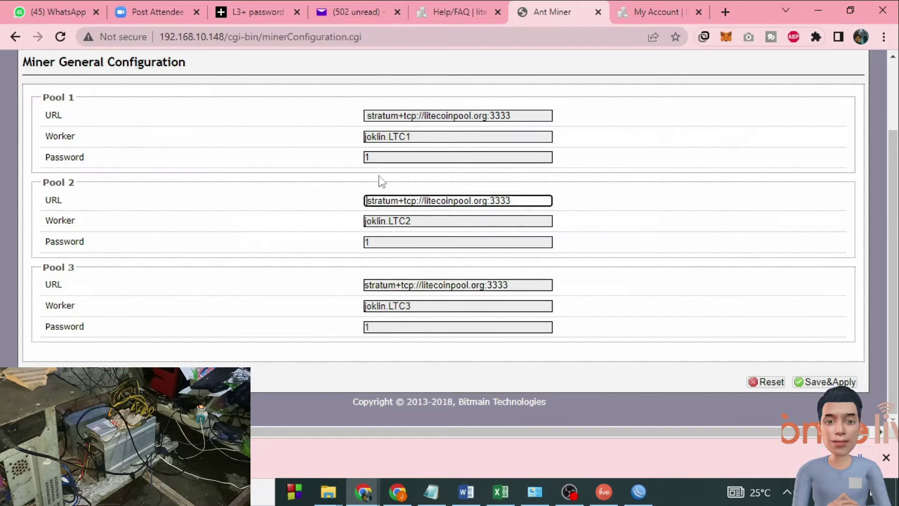
click(371, 118)
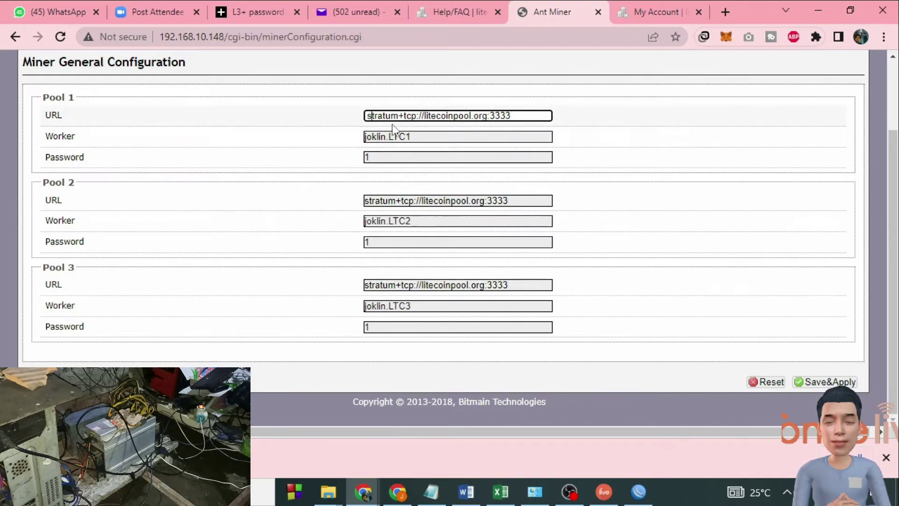
click(827, 381)
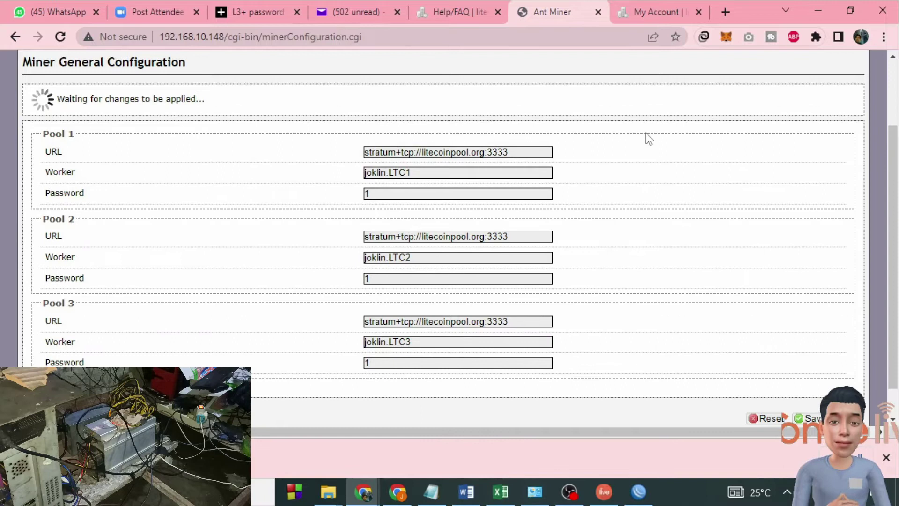
Check the litecoinpool worker list, then bring up the pool's Getting Started help page.
click(649, 10)
click(529, 14)
drag(489, 13, 669, 7)
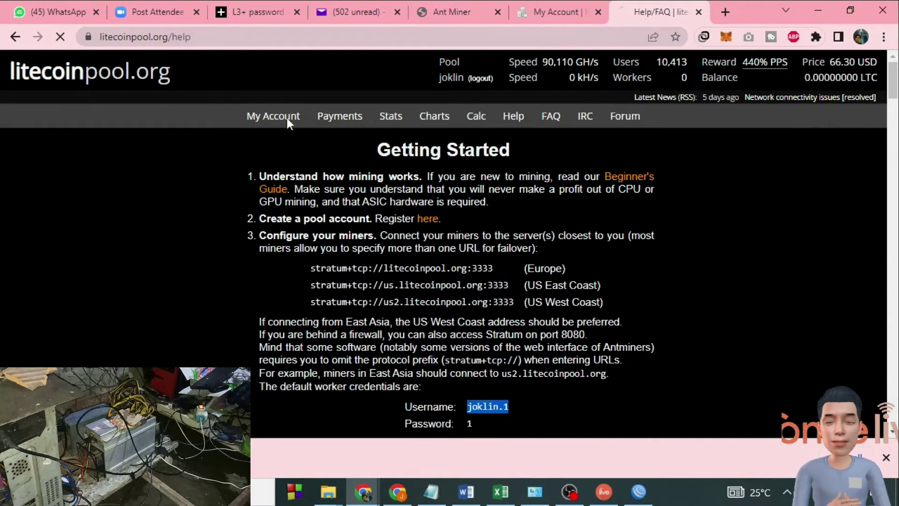
Confirm LTC1, LTC2 and LTC3 appear in the litecoinpool.org Workers table, then return to Miner Configuration.
scroll(540, 279, down, 6)
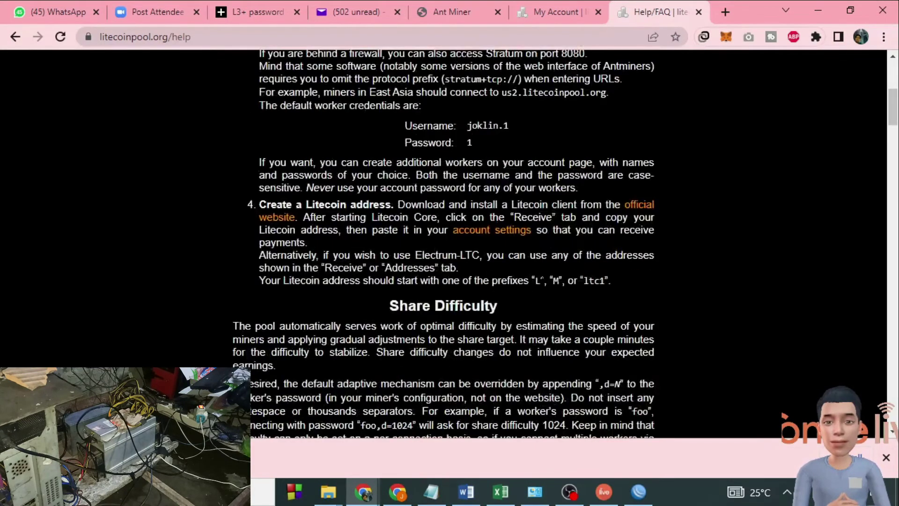
click(699, 12)
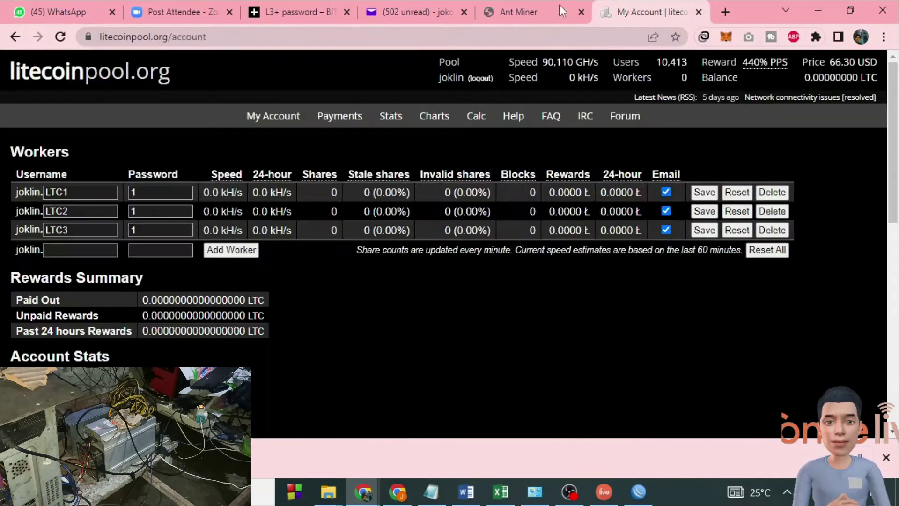
click(561, 118)
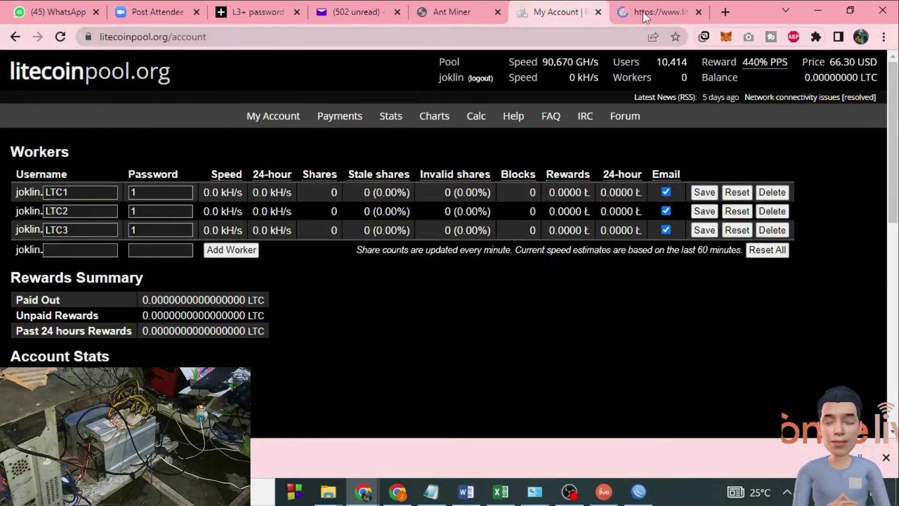
scroll(569, 276, down, 4)
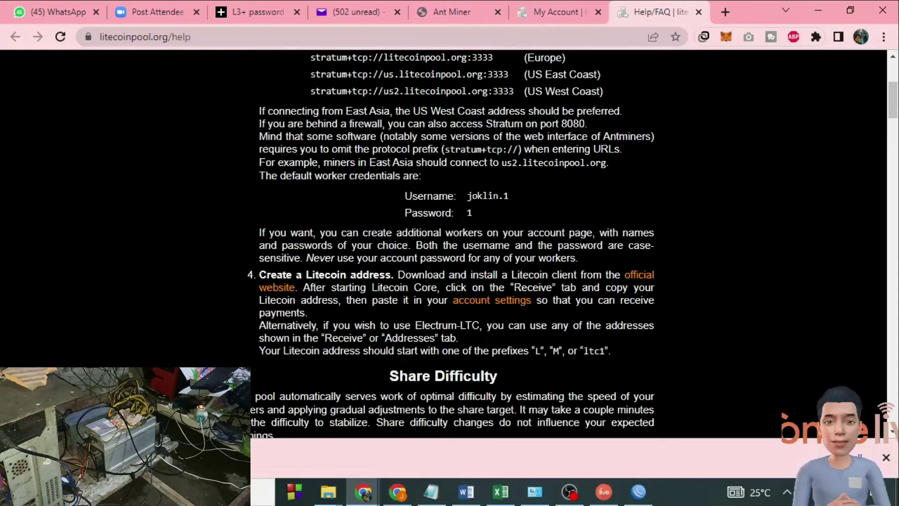
click(567, 15)
click(112, 190)
click(664, 13)
click(562, 15)
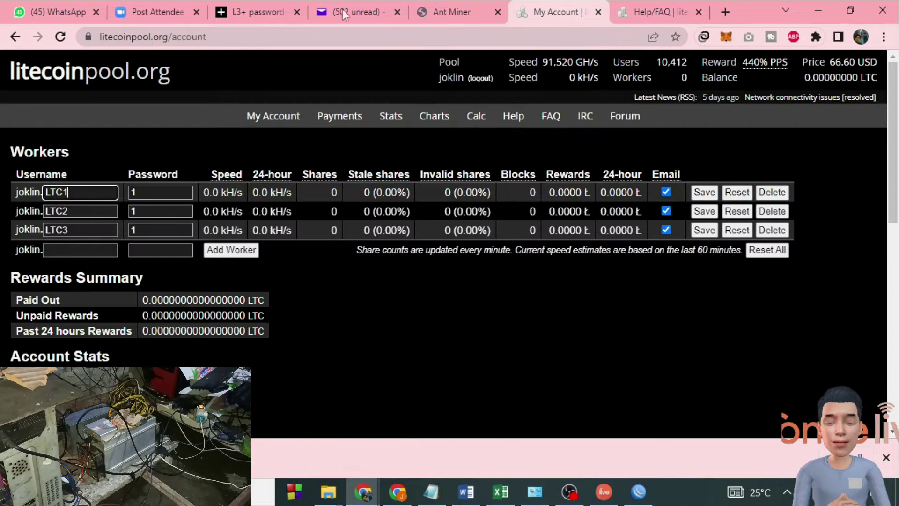
click(436, 14)
scroll(271, 287, up, 3)
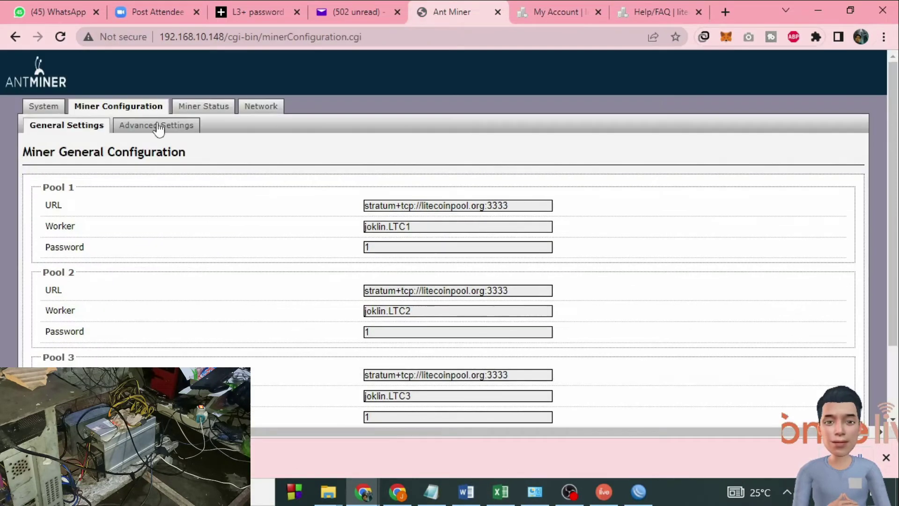
Review the Pool 1–3 worker and pool address entries in the miner configuration.
click(424, 226)
click(422, 311)
scroll(498, 320, down, 2)
click(497, 305)
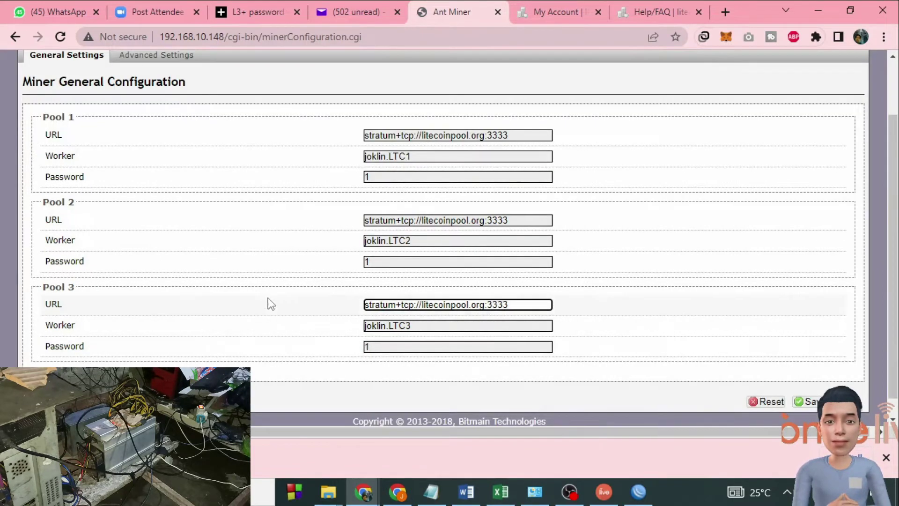
scroll(273, 304, up, 2)
Keep the Advanced Settings frequency at 384M, check Miner Status, then open System Overview.
click(174, 127)
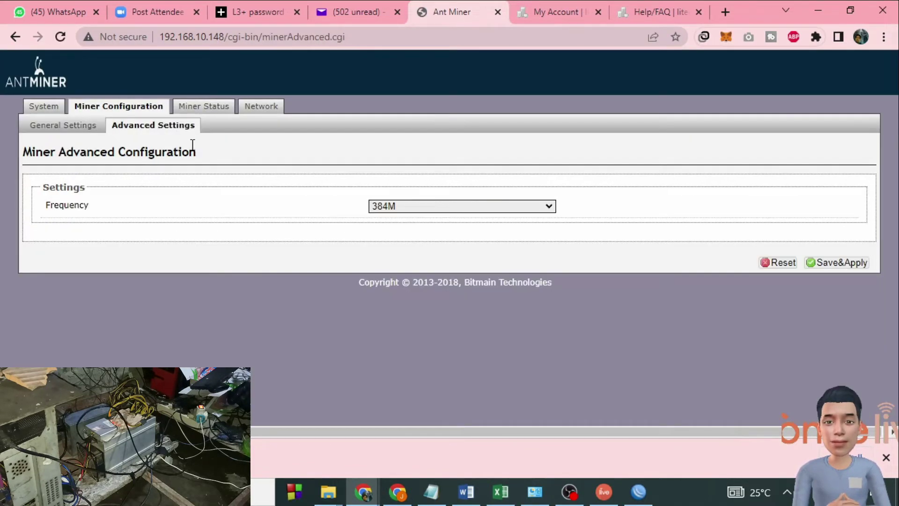
click(468, 206)
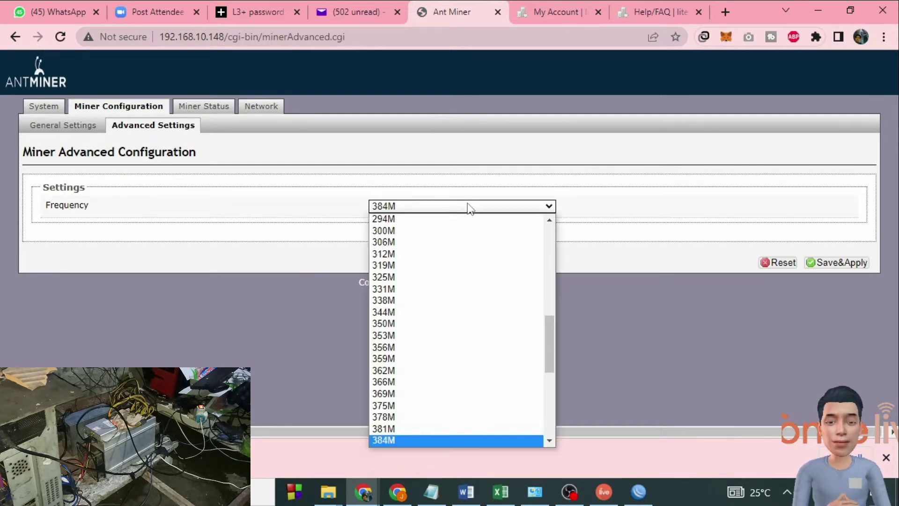
click(470, 208)
click(185, 101)
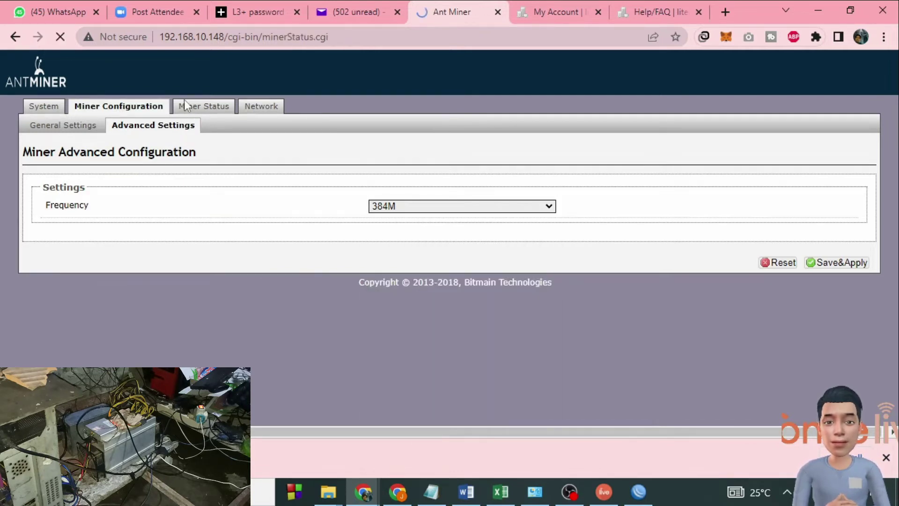
click(138, 112)
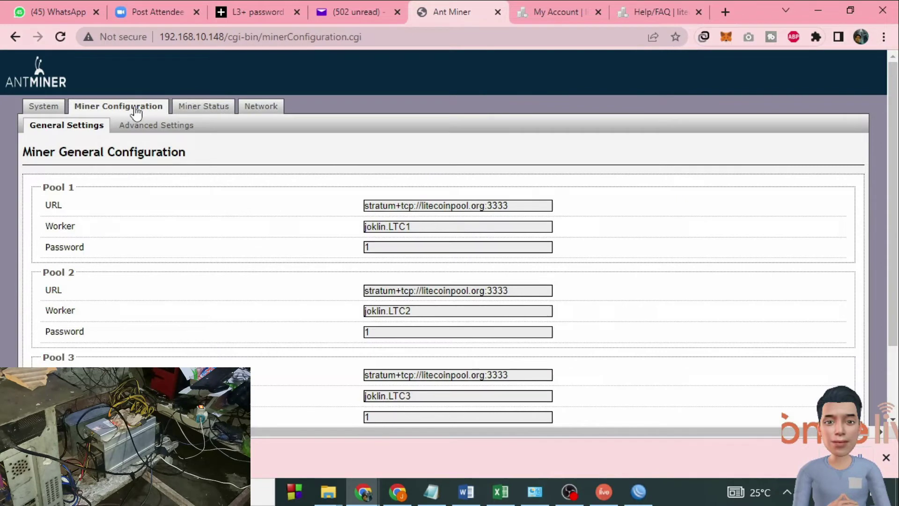
click(45, 107)
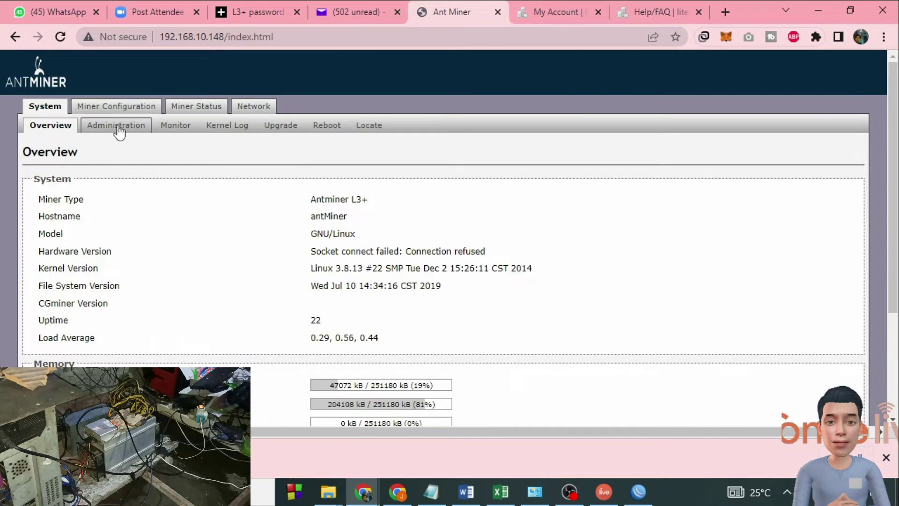
Browse the Administration, Overview, process Monitor, Kernel Log and Upgrade pages under System.
click(119, 132)
click(50, 125)
scroll(327, 325, down, 3)
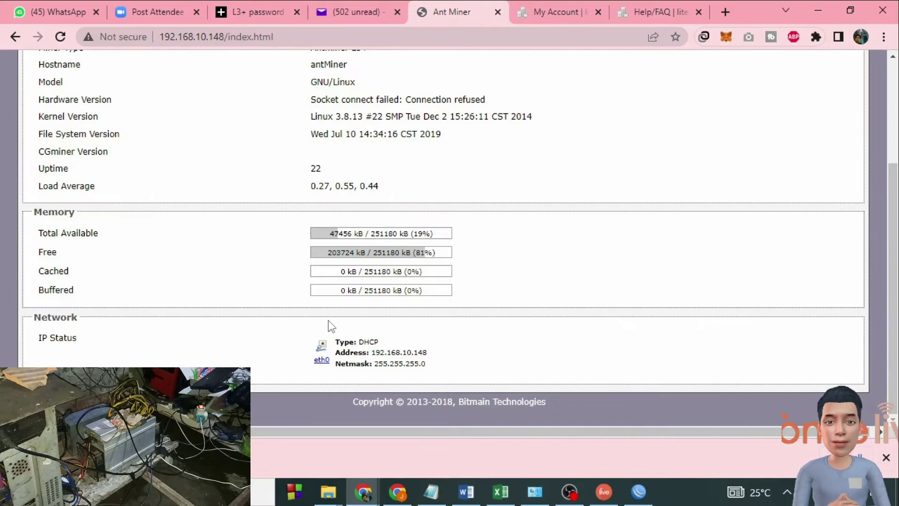
scroll(328, 320, up, 3)
click(135, 125)
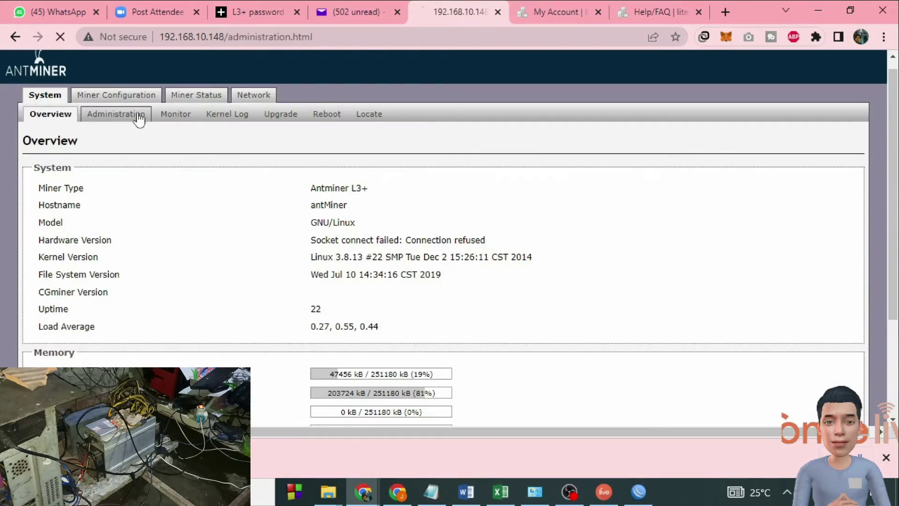
click(179, 124)
scroll(356, 331, down, 10)
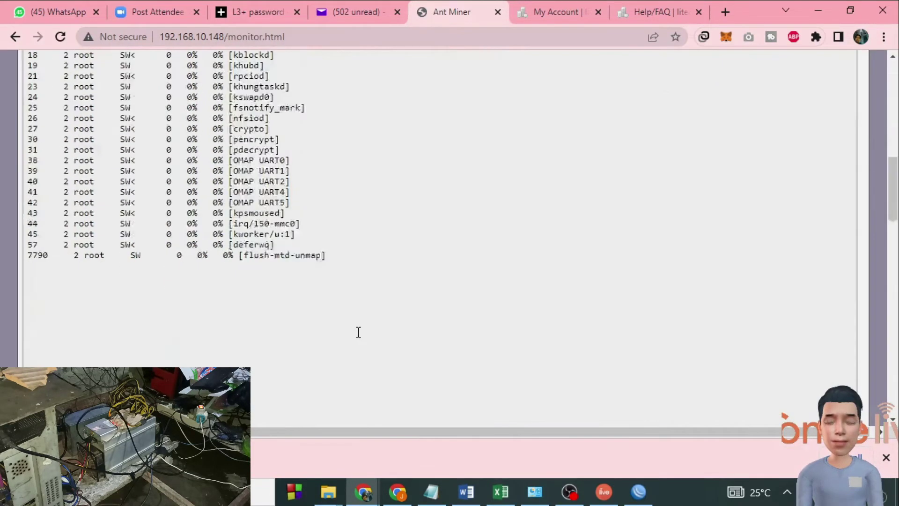
scroll(356, 332, up, 10)
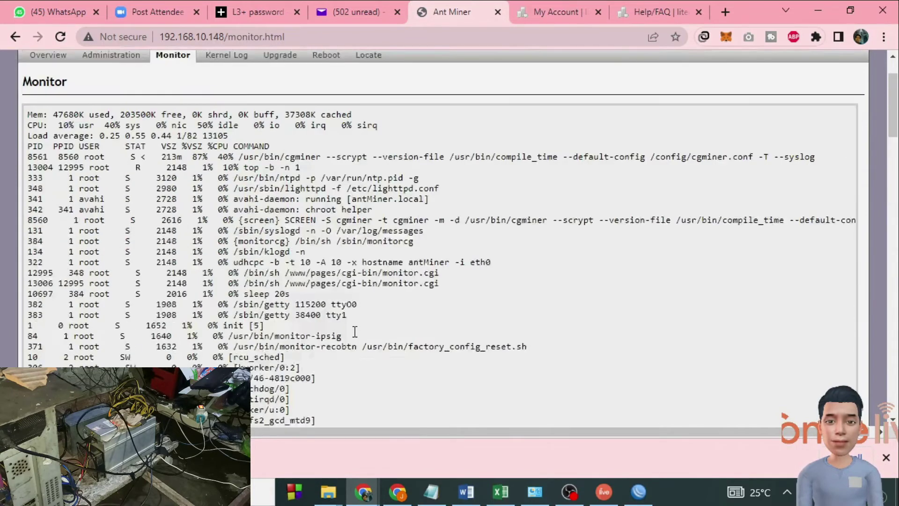
click(243, 126)
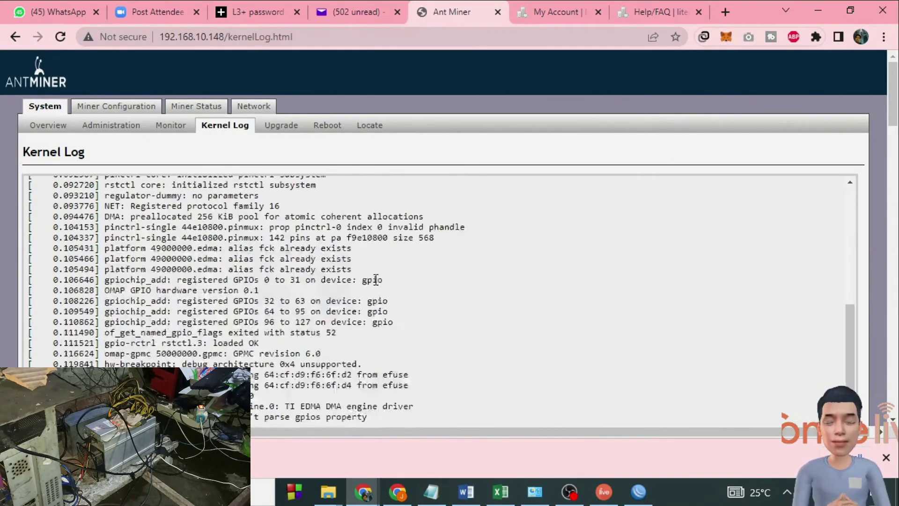
click(279, 123)
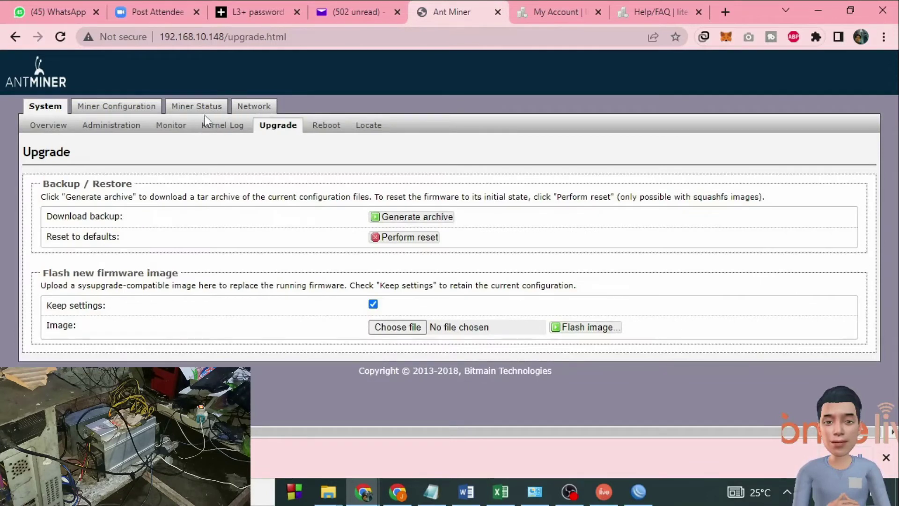
Verify the Miner Status Pools table shows all three litecoinpool workers Alive, then return to System Overview.
click(133, 106)
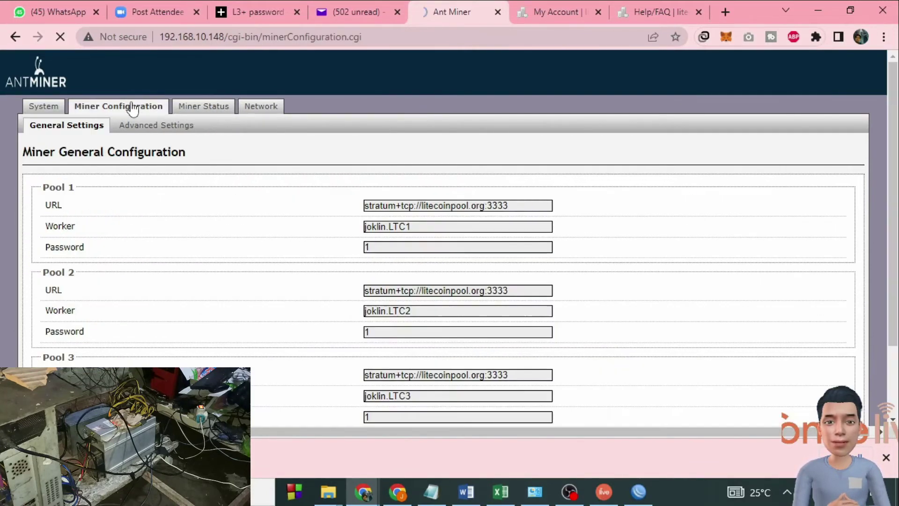
click(194, 108)
scroll(258, 211, down, 1)
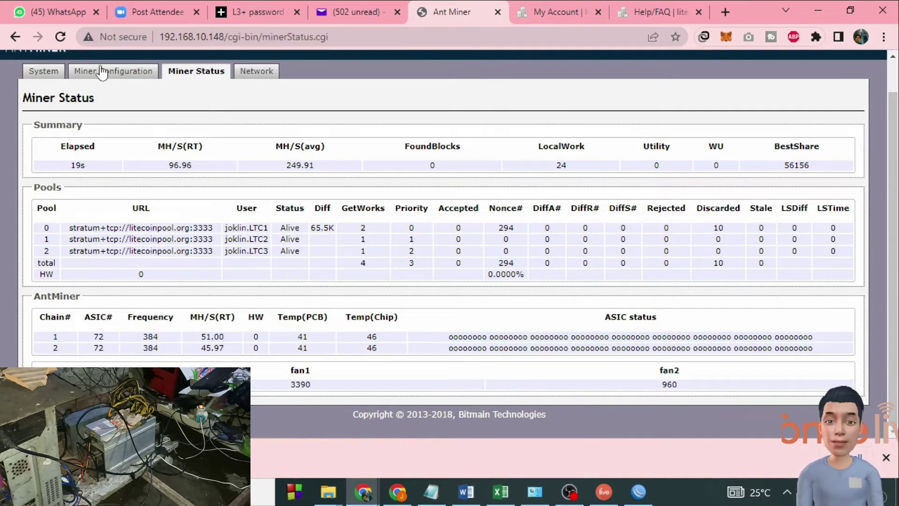
click(49, 71)
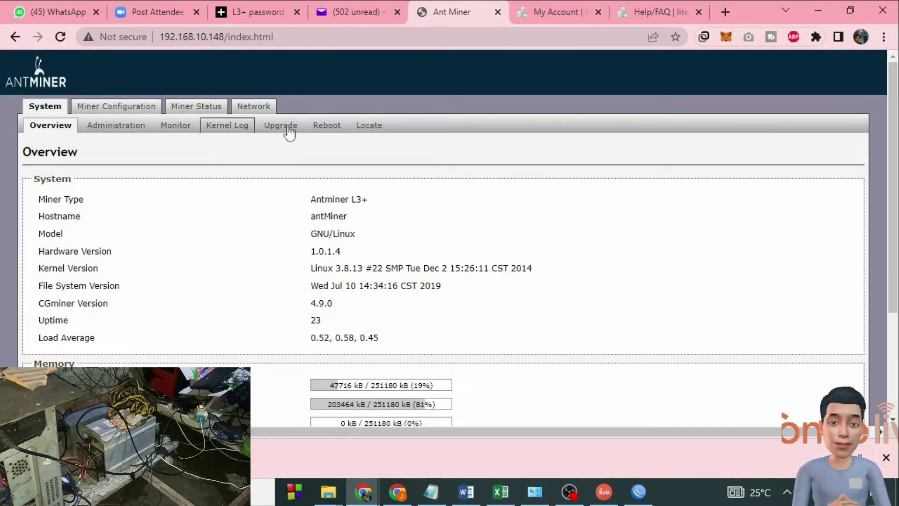
Reboot the miner from System > Reboot, then bring up the Windows Run dialog.
click(327, 125)
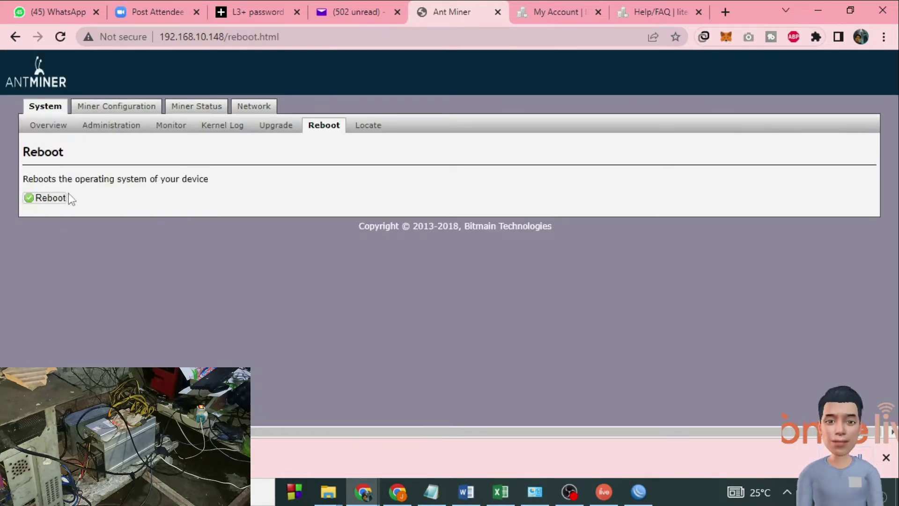
click(47, 198)
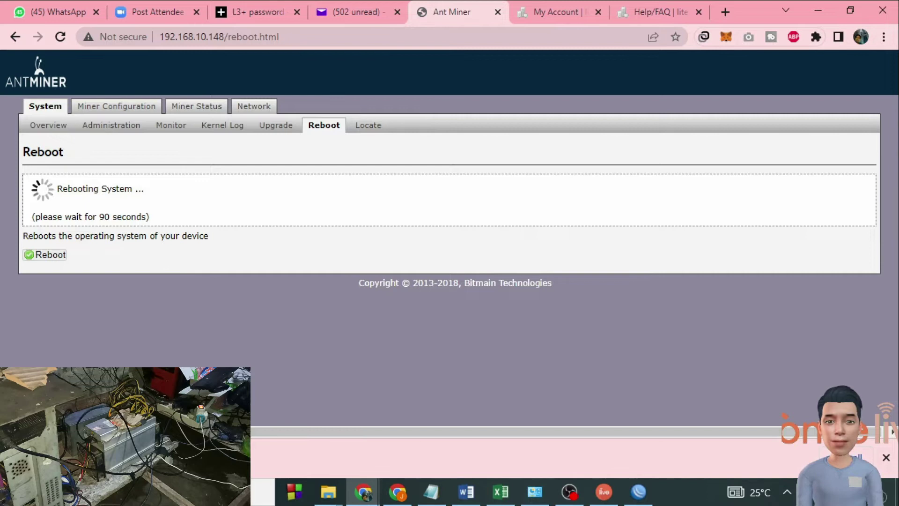
key(super+x)
key(r)
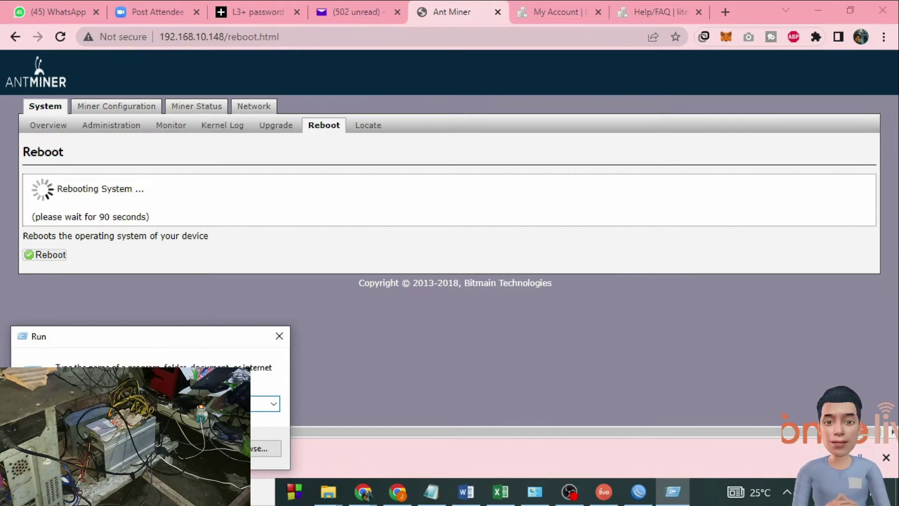
Start a continuous ping of 192.168.10.148 and shrink its window to the right side.
key(Return)
drag(318, 32, 449, 96)
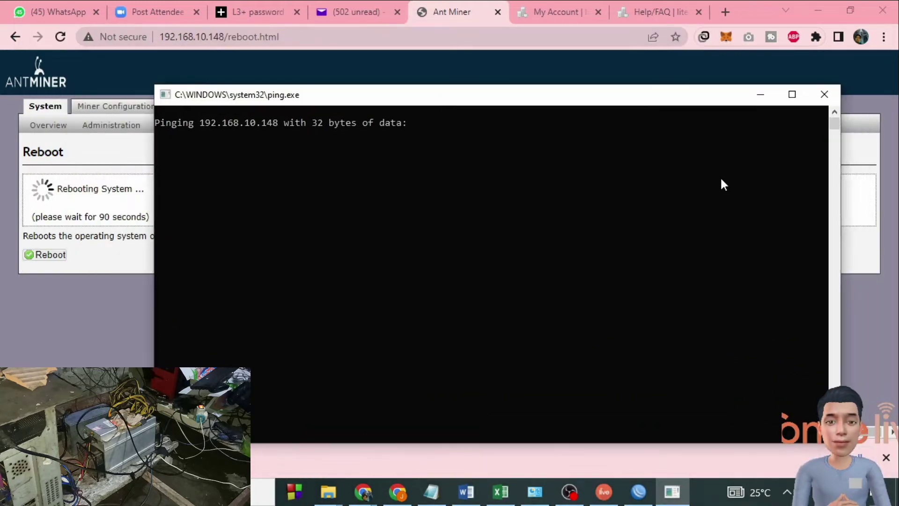
drag(839, 202, 440, 201)
drag(305, 448, 309, 182)
drag(315, 99, 753, 224)
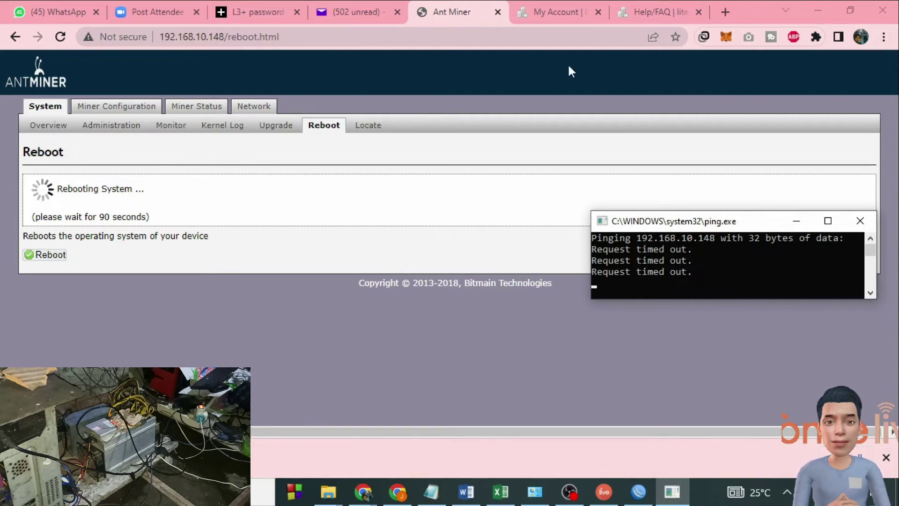
Search WhatsApp chats for 'antminer' and open the Antminer chat.
click(58, 11)
click(199, 174)
text(ant)
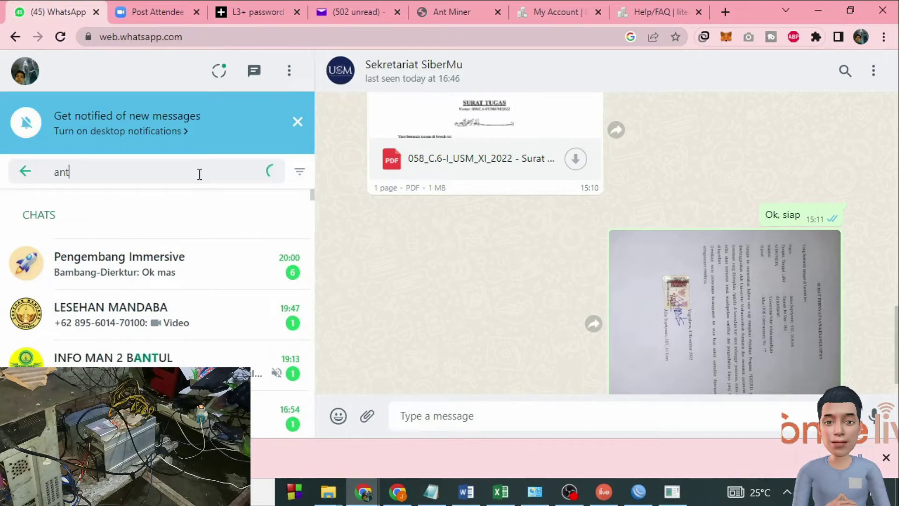
text(miner)
click(168, 262)
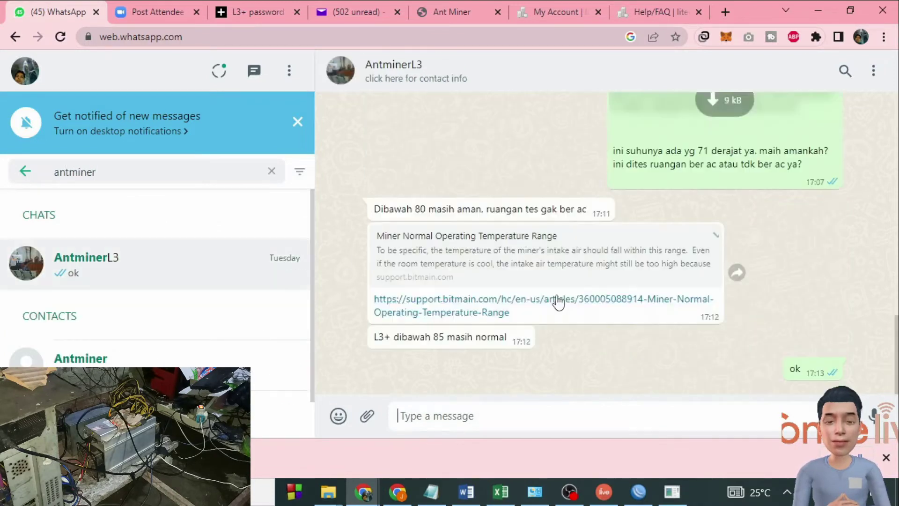